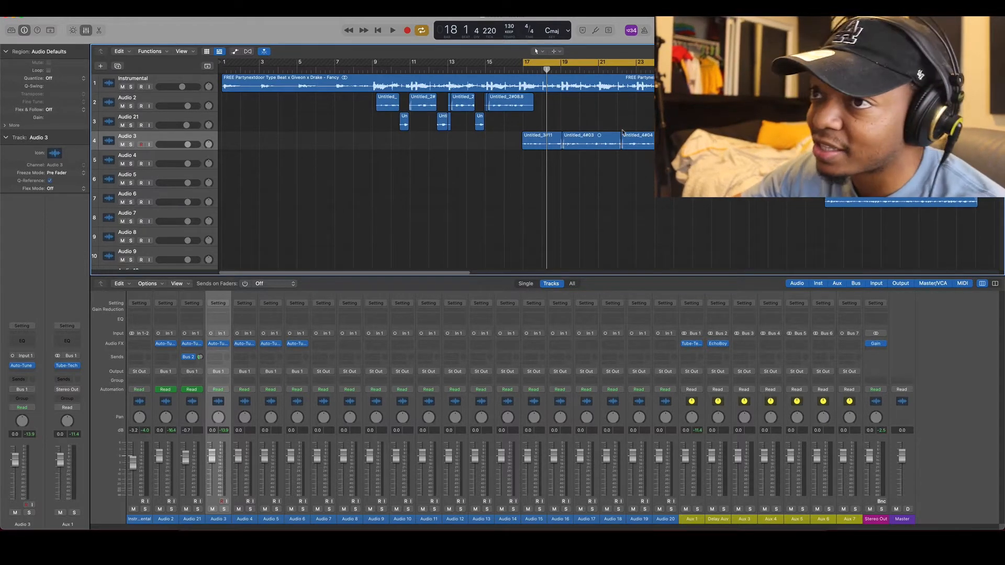
# Select the three Audio 3 vocal regions and play back the cycled section from bar 17 to hear them with the instrumental
pyautogui.click(194, 121)
pyautogui.click(211, 142)
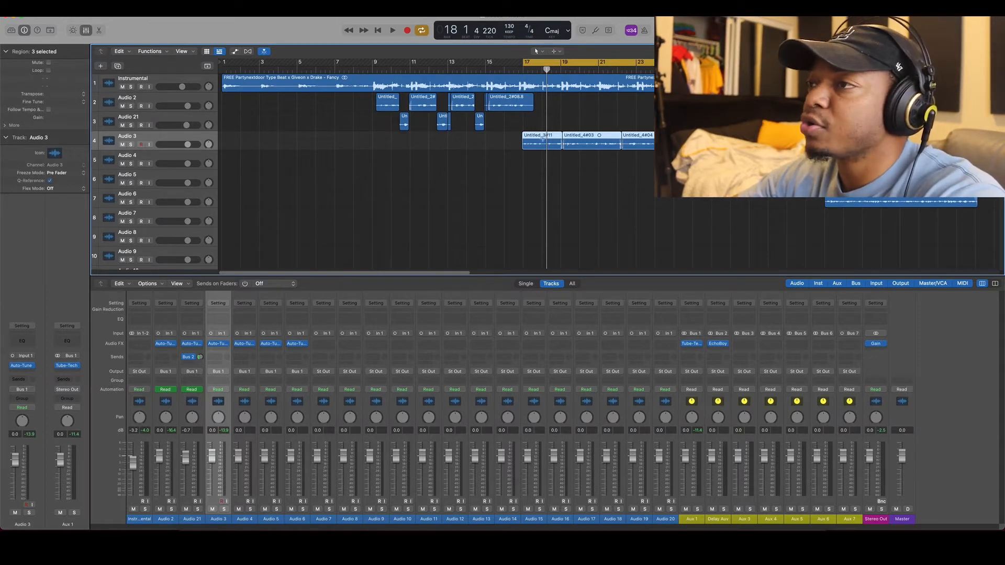
pyautogui.moveTo(506, 151); pyautogui.dragTo(655, 133)
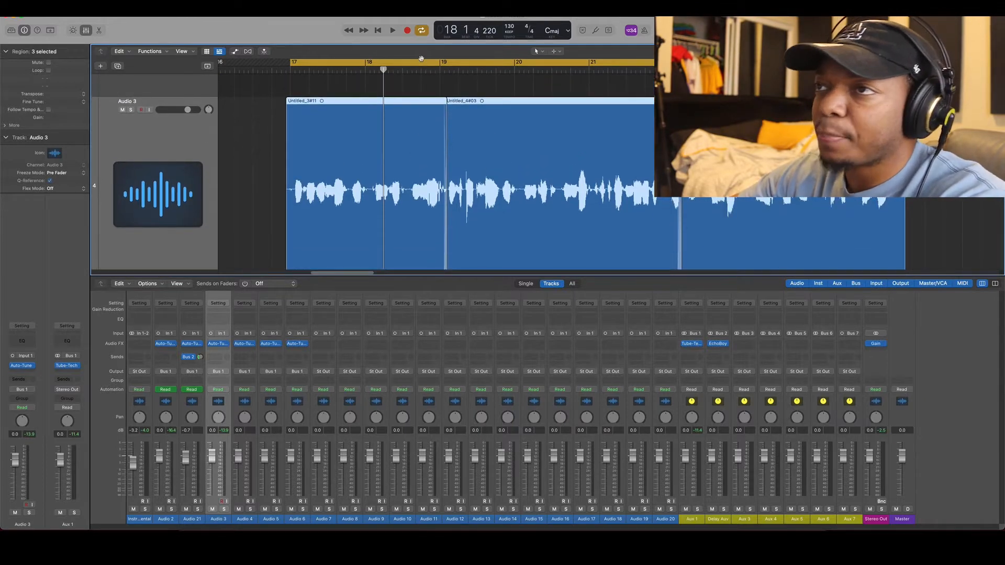
pyautogui.press('space')
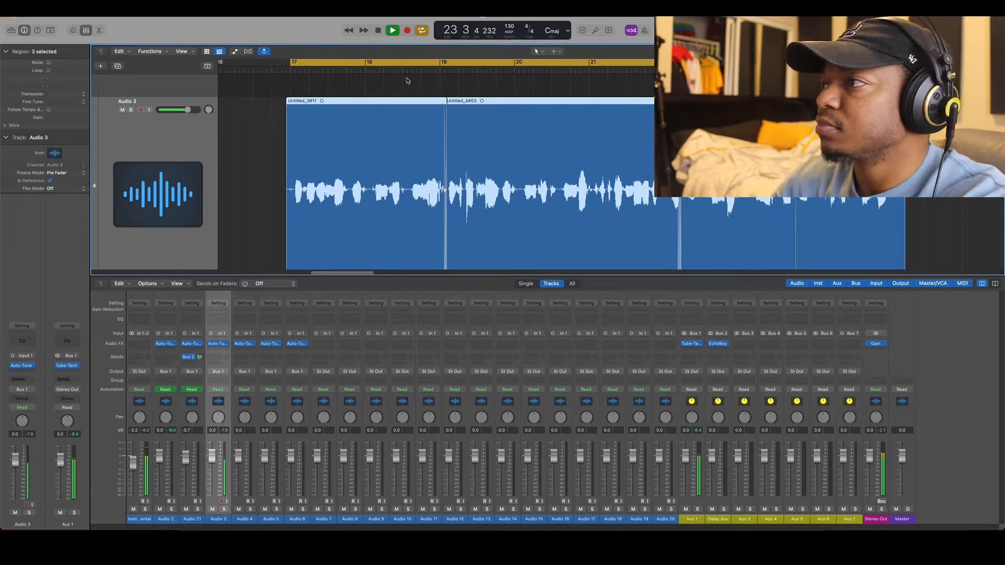
pyautogui.press('space')
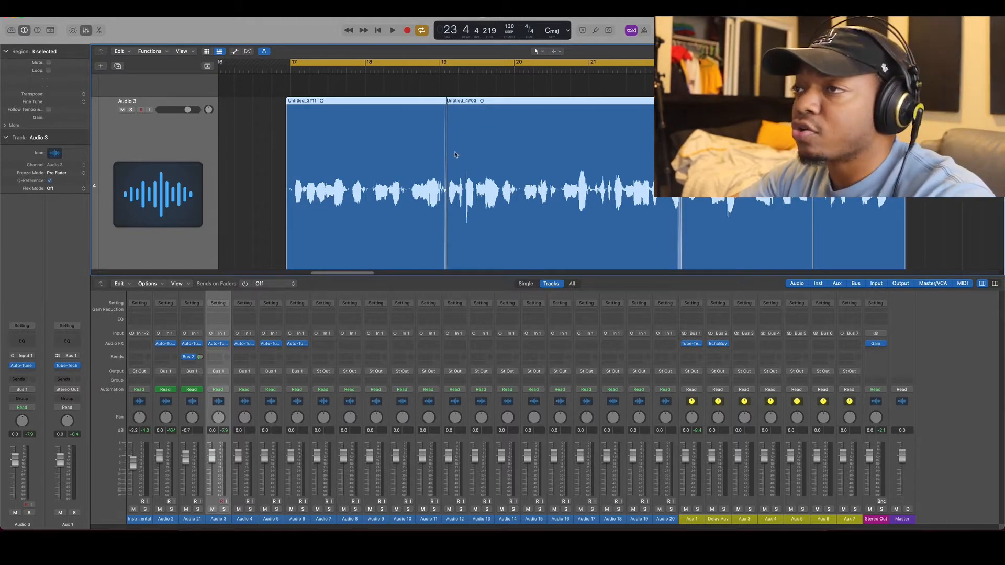
pyautogui.scroll(-4, 284, 139)
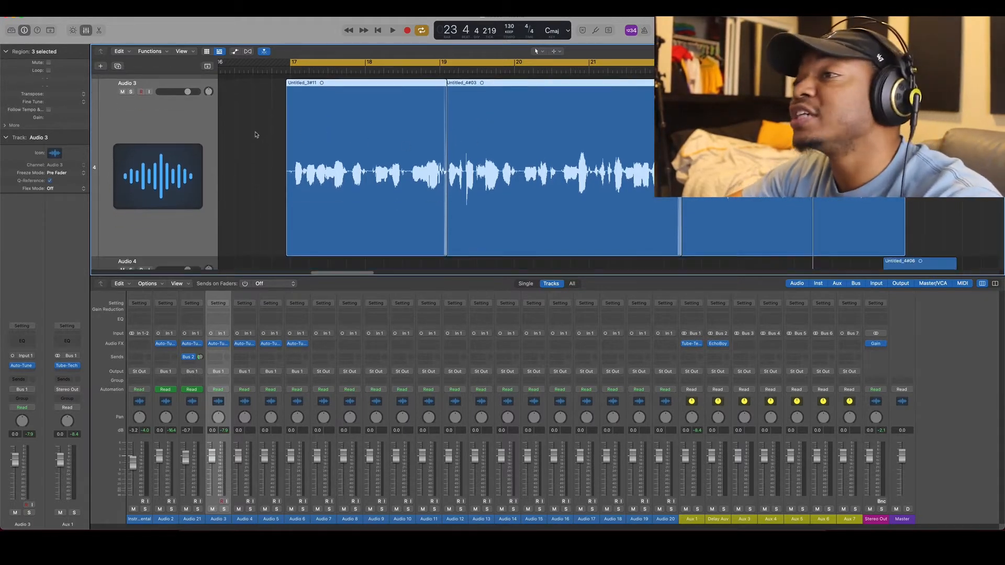
pyautogui.scroll(-3, 253, 129)
pyautogui.press('space')
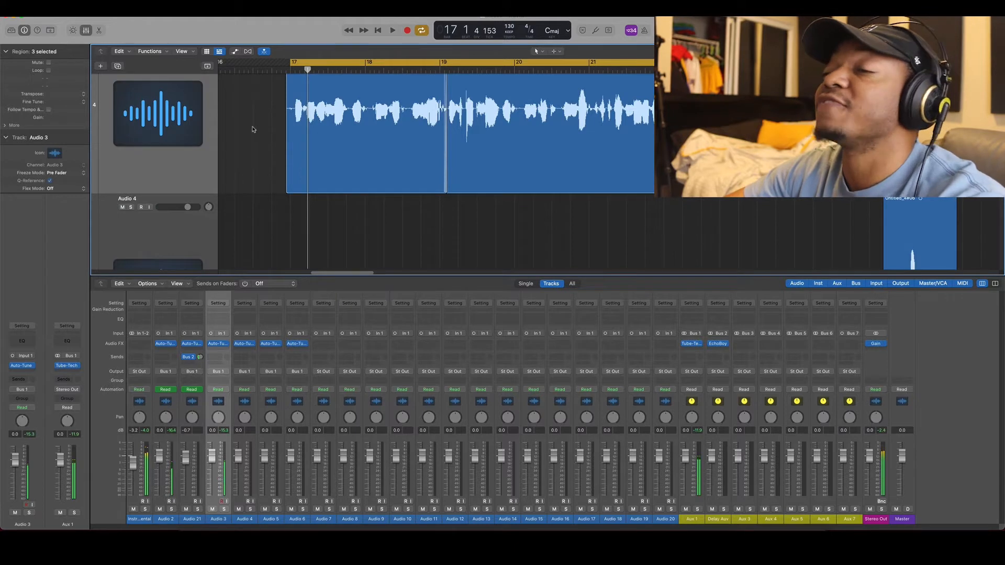
pyautogui.scroll(3, 253, 129)
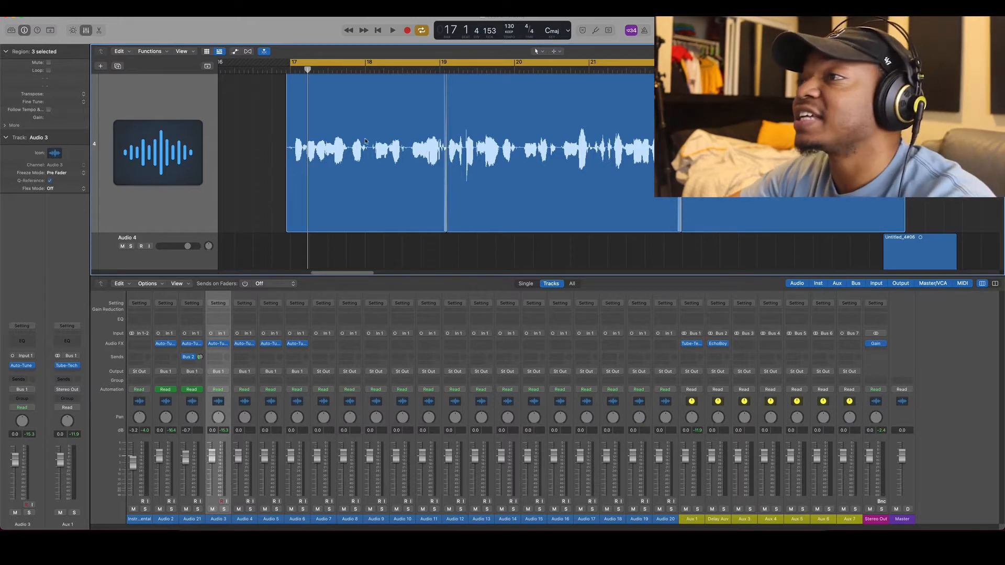
pyautogui.scroll(-5, 281, 139)
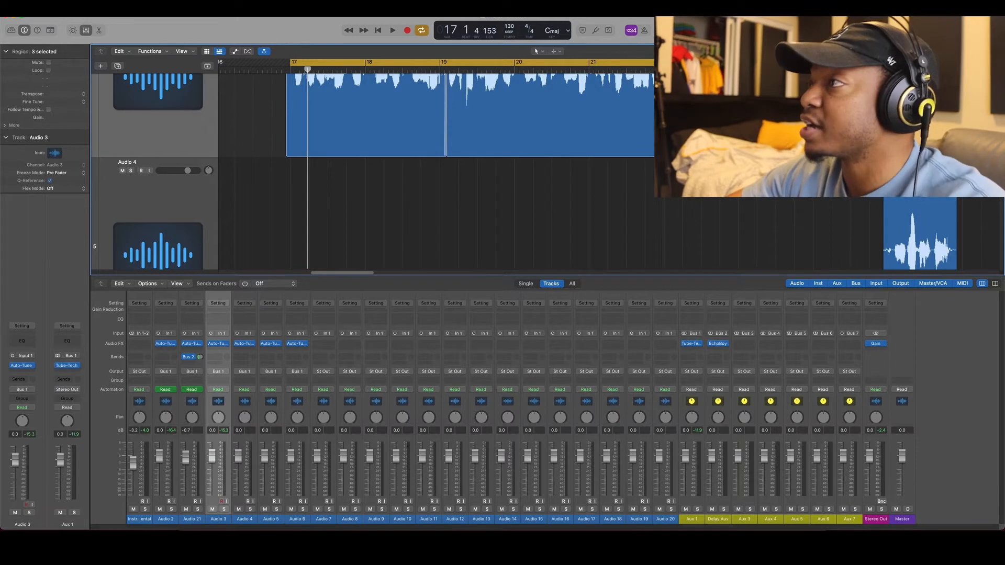
# Create two new tracks below Audio 3 that duplicate its channel settings
pyautogui.press('super+Down')
pyautogui.press('super+Up')
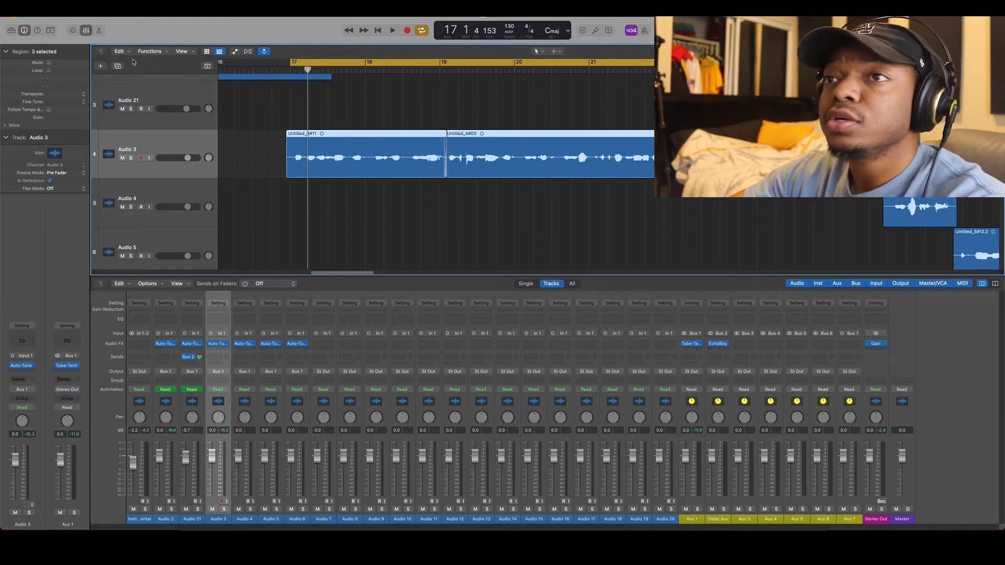
pyautogui.click(117, 66)
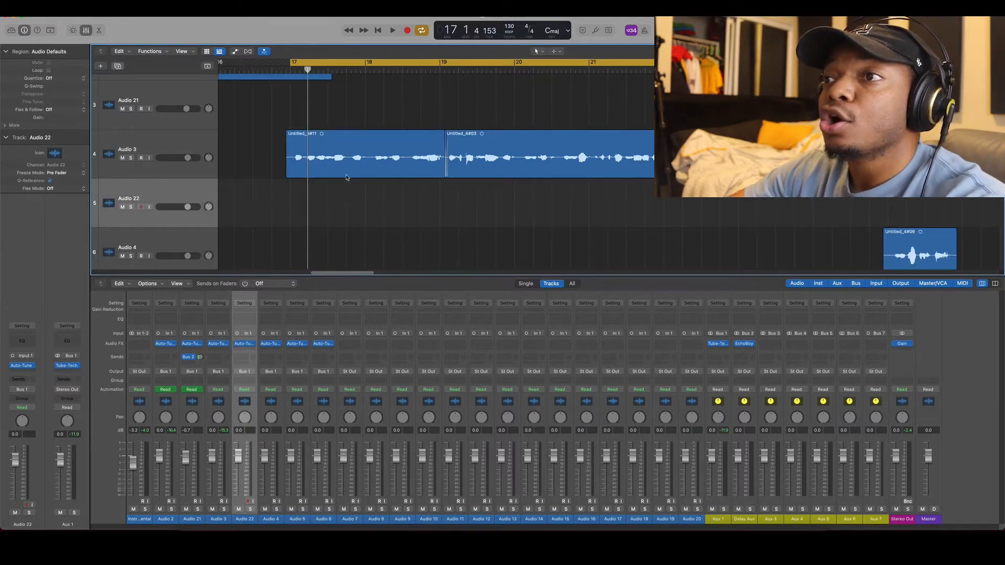
pyautogui.click(118, 67)
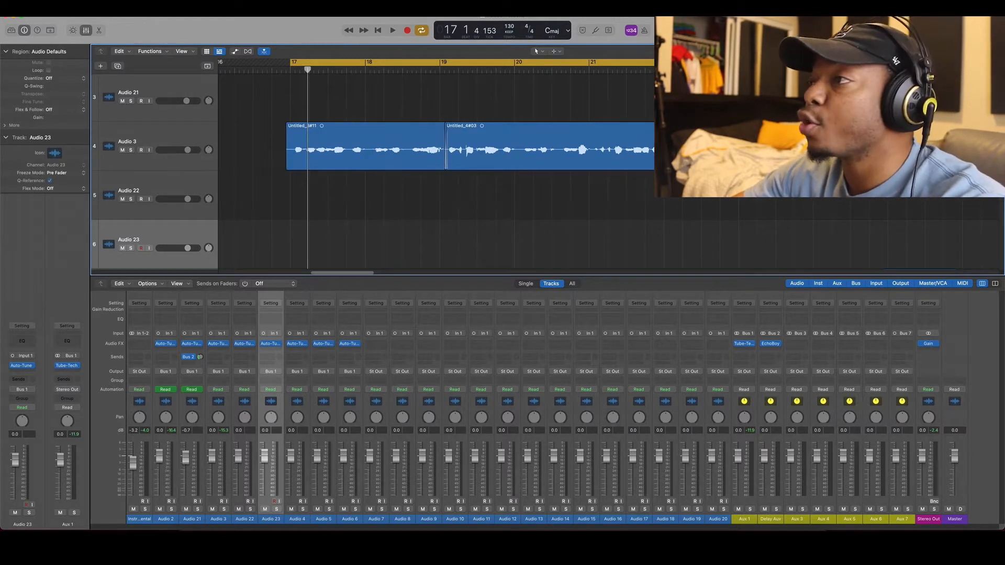
# Copy the three Audio 3 regions onto both Audio 22 and Audio 23 at the same position in time
pyautogui.moveTo(232, 151); pyautogui.dragTo(743, 141)
pyautogui.moveTo(355, 164); pyautogui.dragTo(347, 210)
pyautogui.click(209, 233)
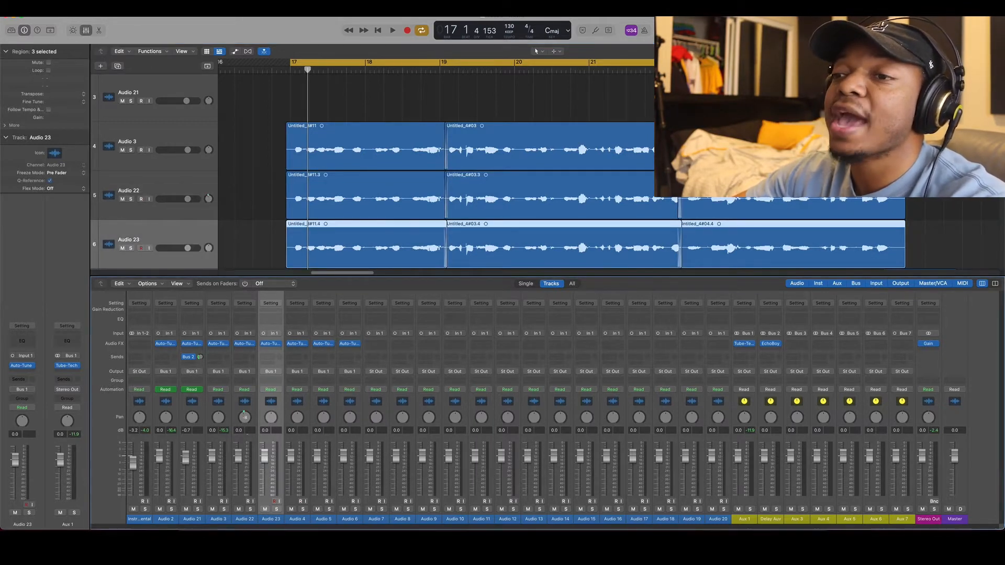
# Pan Audio 22 to -64 and Audio 23 to +63, and pull both of their faders fully down
pyautogui.moveTo(244, 418); pyautogui.dragTo(246, 451)
pyautogui.moveTo(271, 417); pyautogui.dragTo(273, 384)
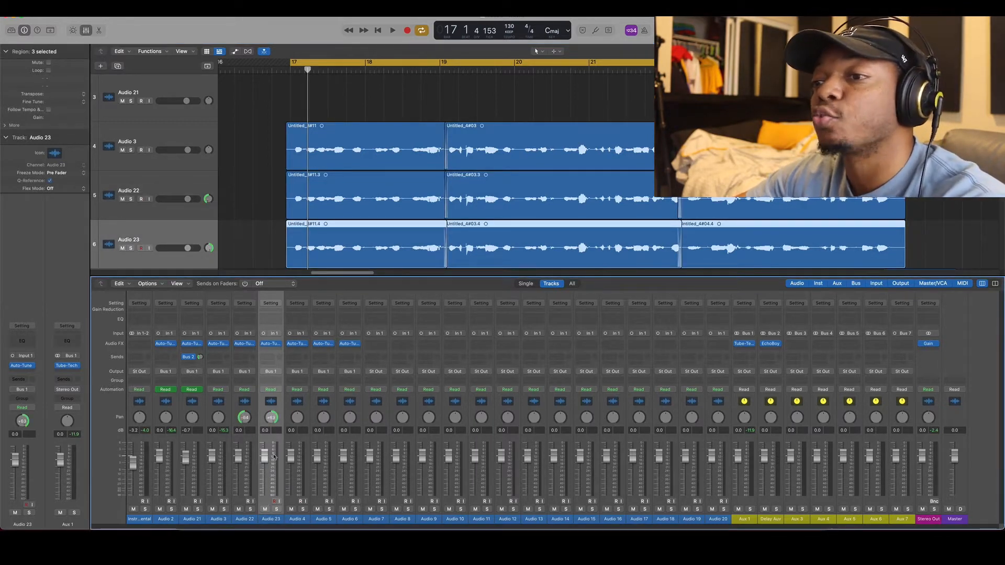
pyautogui.keyDown('shift'); pyautogui.click(243, 446); pyautogui.keyUp('shift')
pyautogui.moveTo(264, 456); pyautogui.dragTo(264, 498)
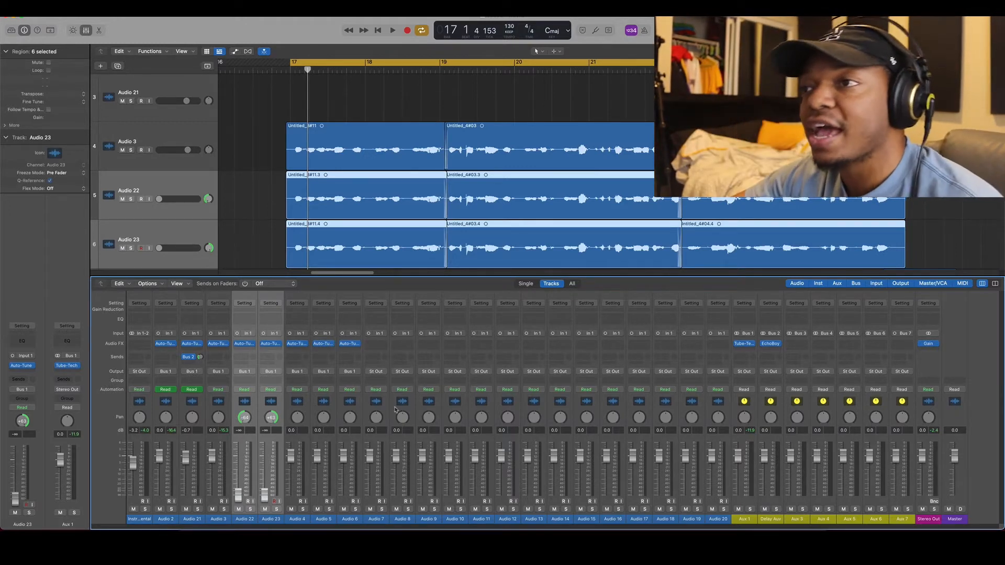
# Raise the Audio 22 and Audio 23 faders together to -16.6 dB while listening to them blend with Audio 3
pyautogui.click(207, 133)
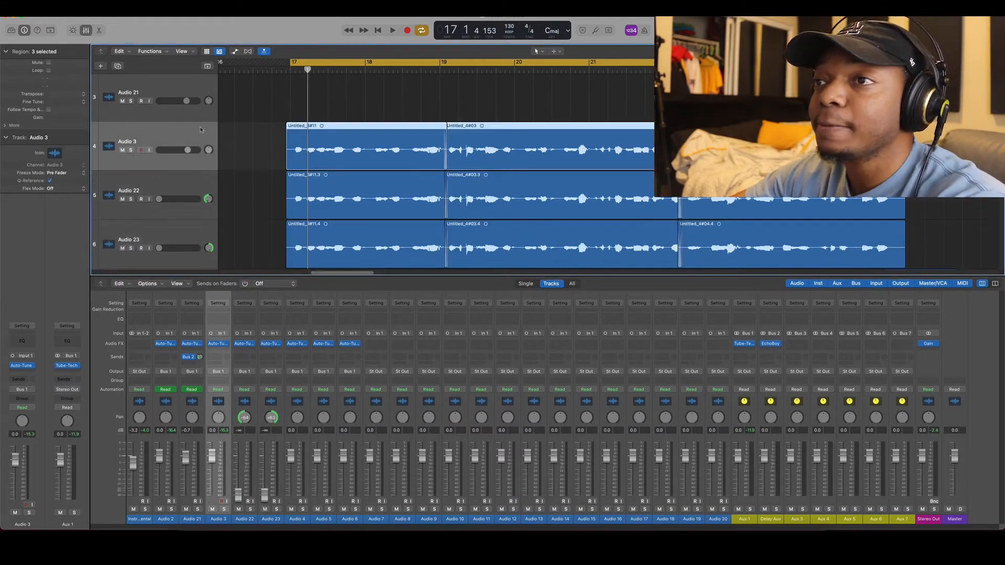
pyautogui.press('space')
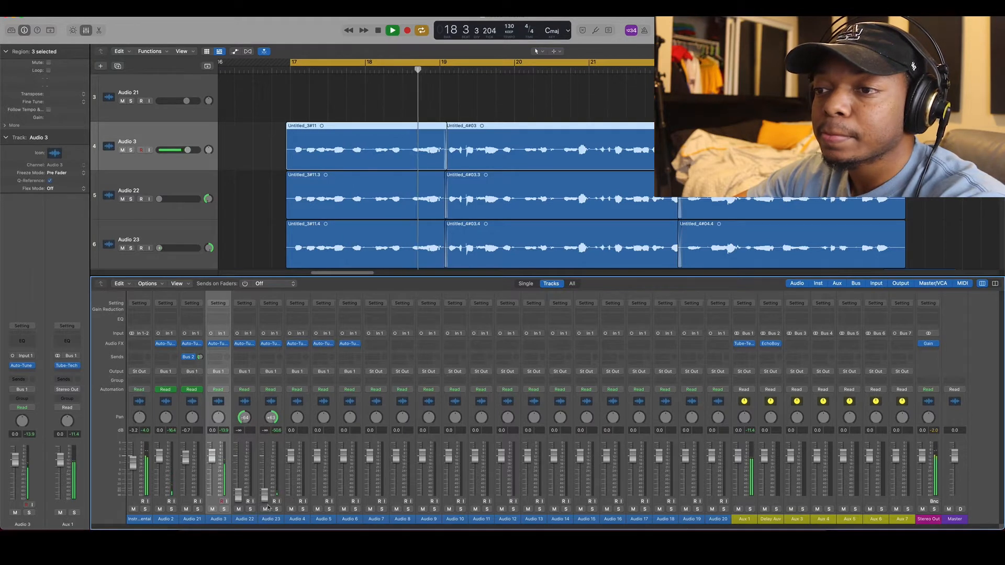
pyautogui.press('space')
pyautogui.click(246, 459)
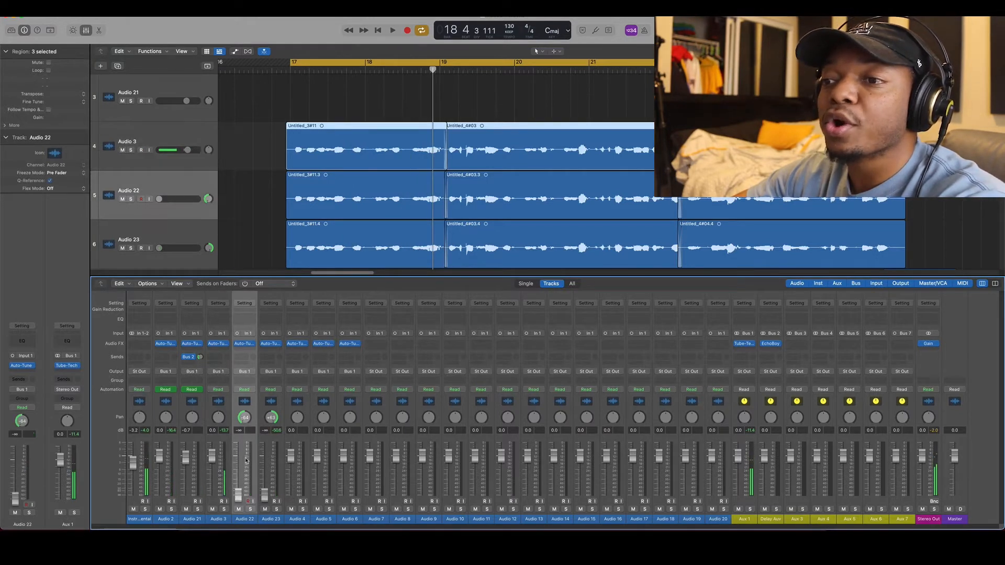
pyautogui.keyDown('shift'); pyautogui.click(277, 461); pyautogui.keyUp('shift')
pyautogui.moveTo(265, 497); pyautogui.dragTo(265, 491)
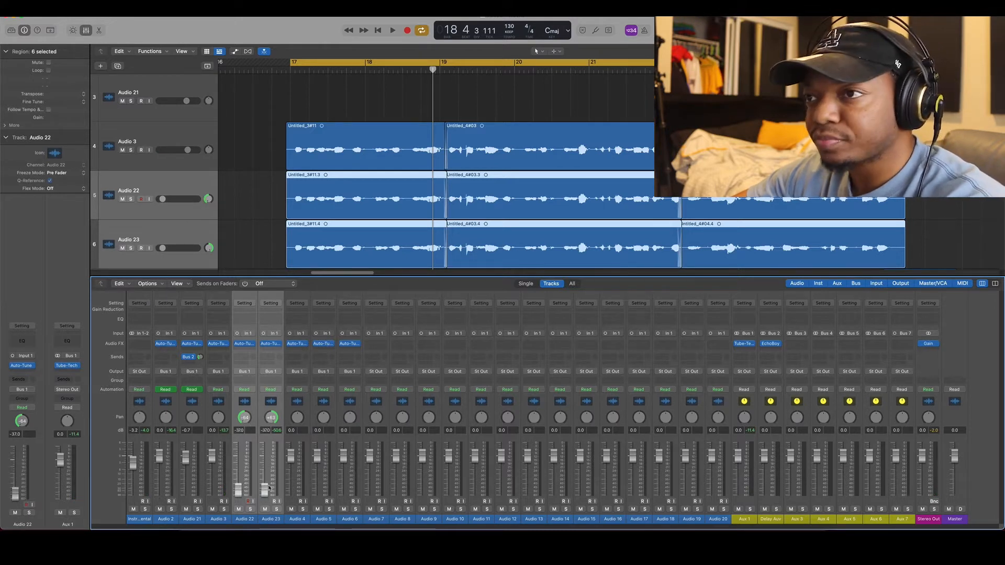
pyautogui.press('space')
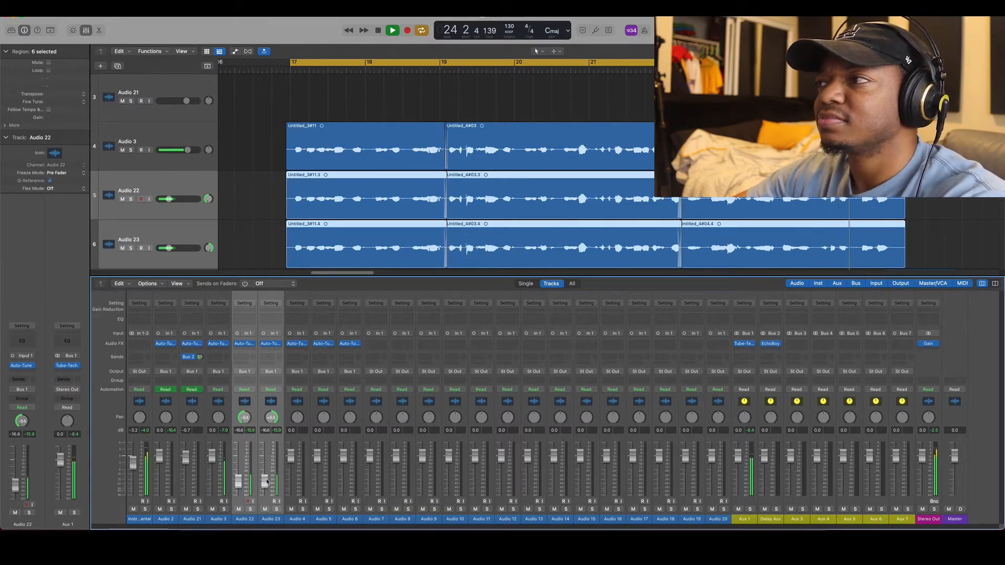
pyautogui.press('space')
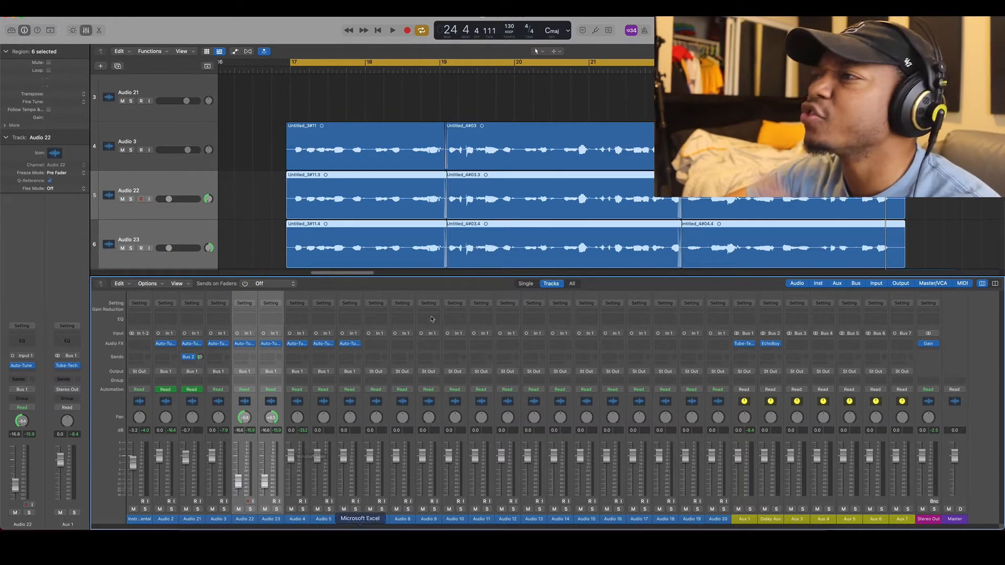
# Delete all the copied vocal regions from Audio 22 and Audio 23
pyautogui.click(263, 198)
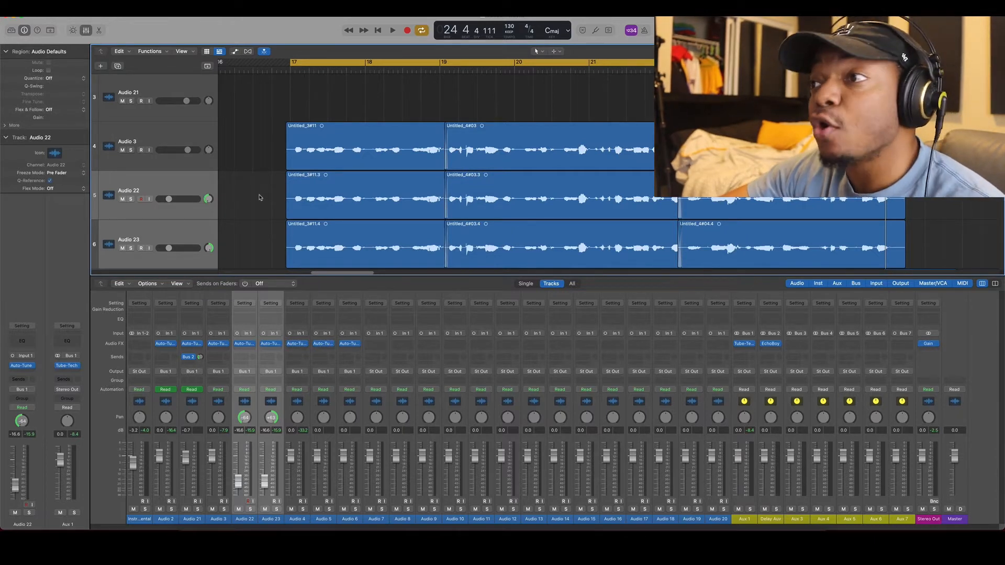
pyautogui.moveTo(260, 198); pyautogui.dragTo(855, 260)
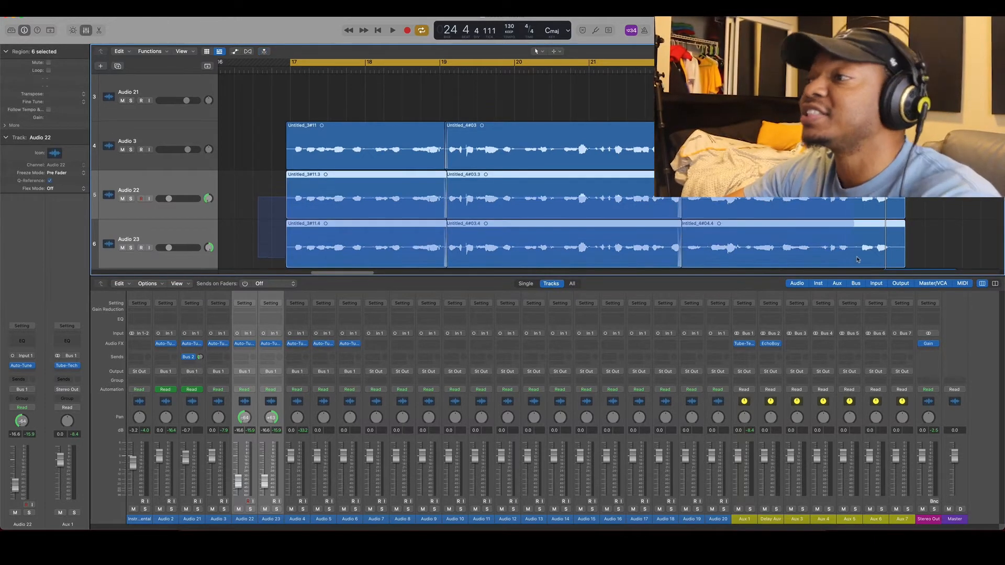
pyautogui.press('Delete')
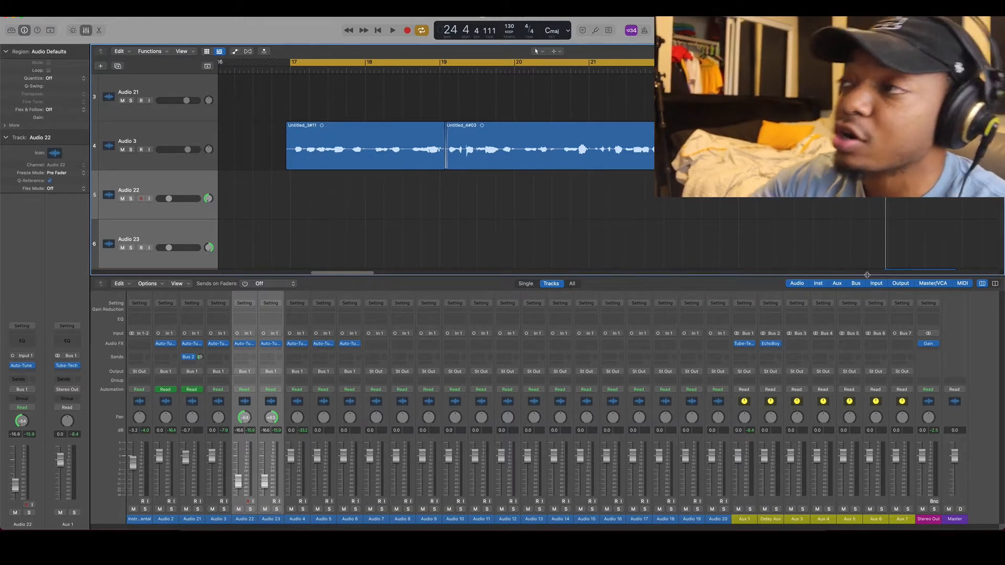
# Examine the Tube-Tech CL 1B compressor on Aux 1 and close its window
pyautogui.moveTo(755, 347)
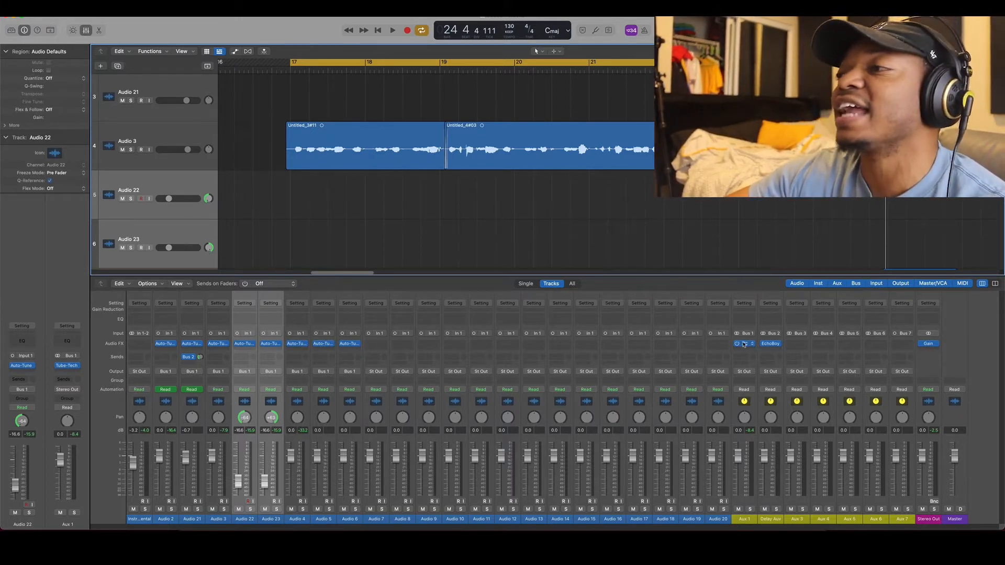
pyautogui.click(744, 344)
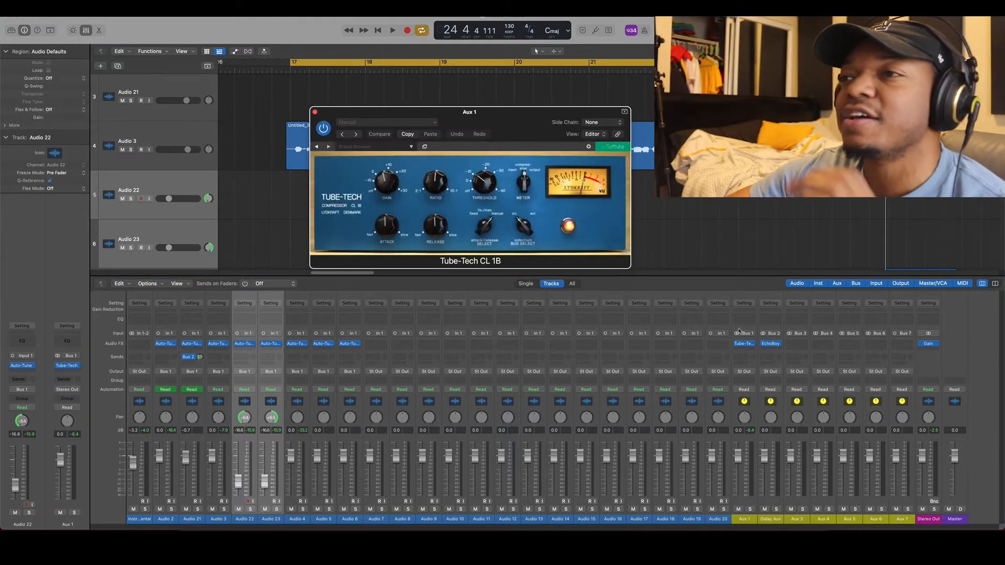
pyautogui.moveTo(524, 113); pyautogui.dragTo(525, 358)
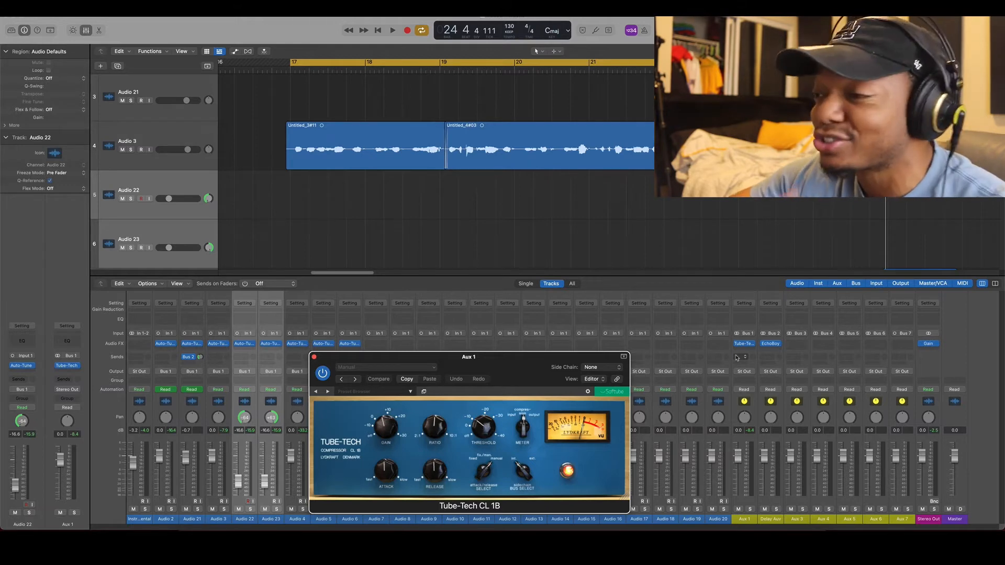
pyautogui.moveTo(606, 365); pyautogui.dragTo(662, 237)
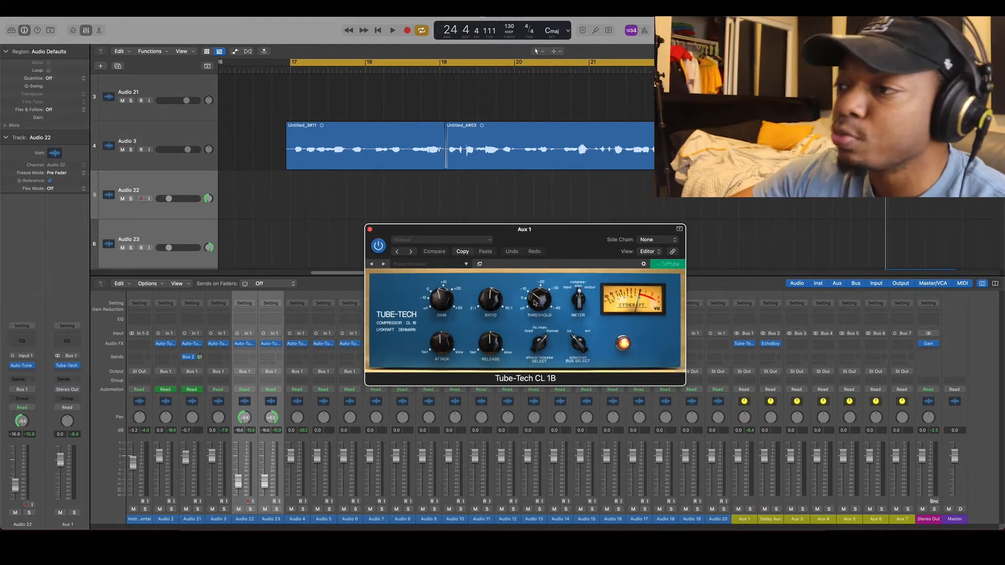
pyautogui.moveTo(587, 235); pyautogui.dragTo(642, 194)
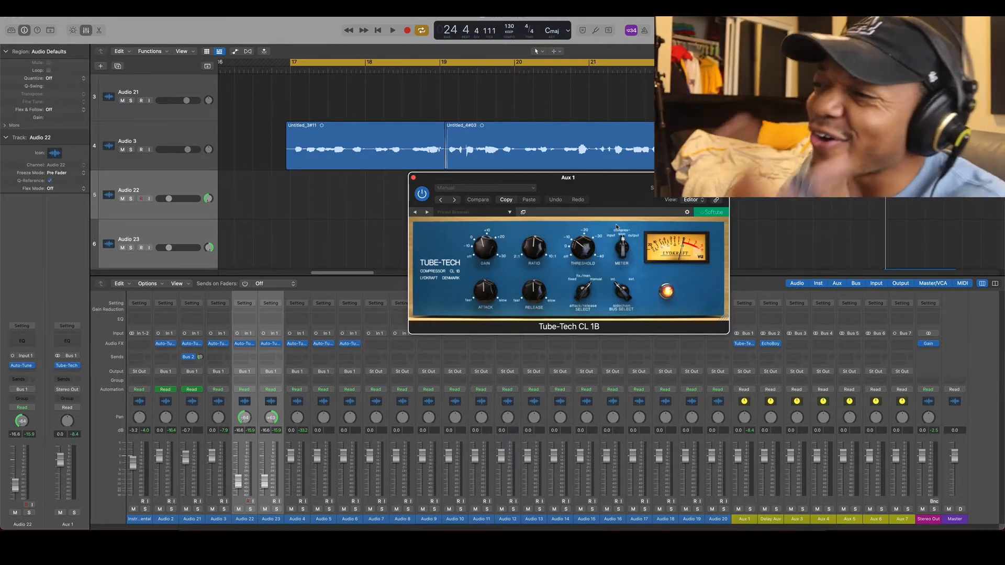
pyautogui.click(413, 178)
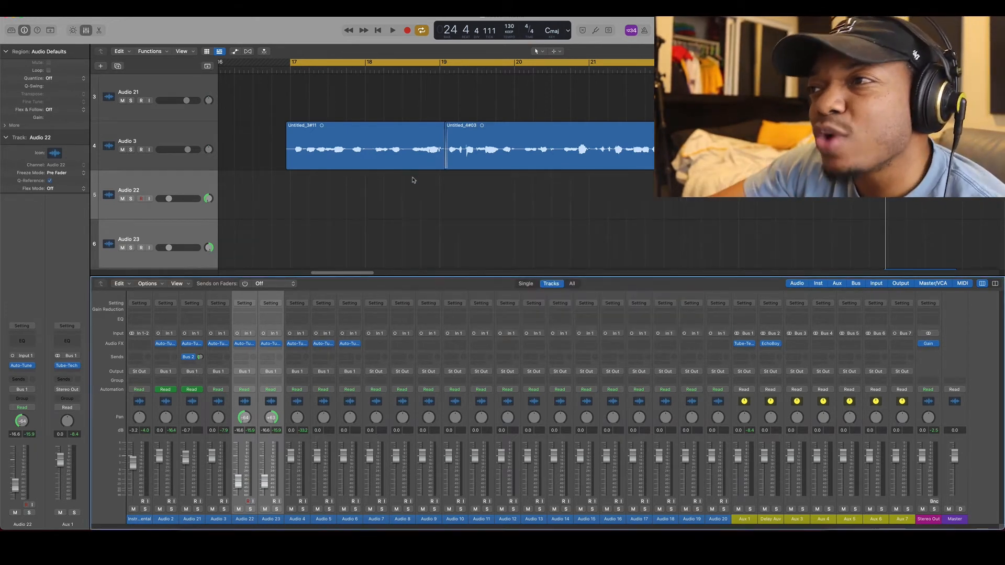
# Insert the Waves CLA-76 (s) compressor after the Tube-Tech on Aux 1 and place its window clear of the arrangement
pyautogui.click(746, 347)
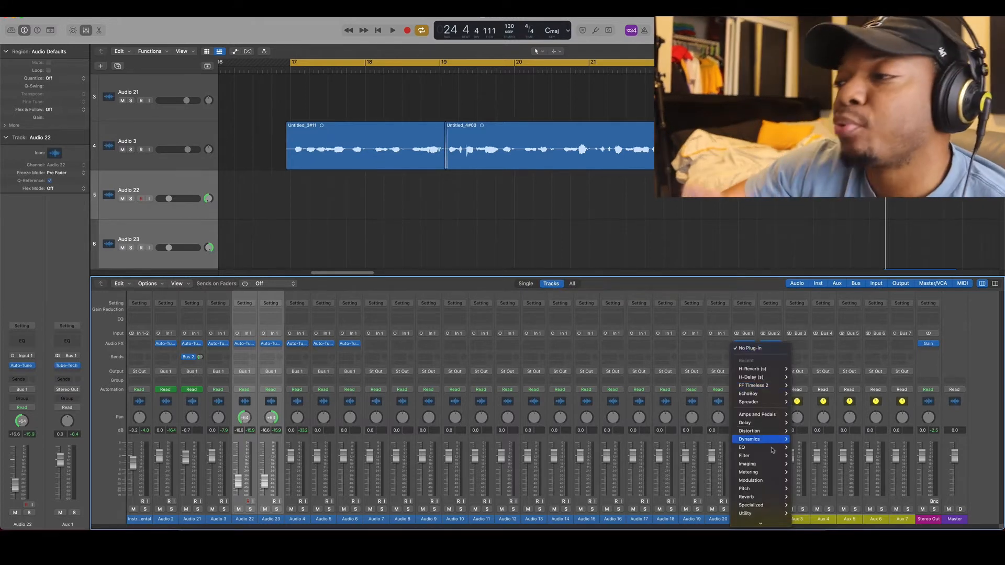
pyautogui.moveTo(765, 522)
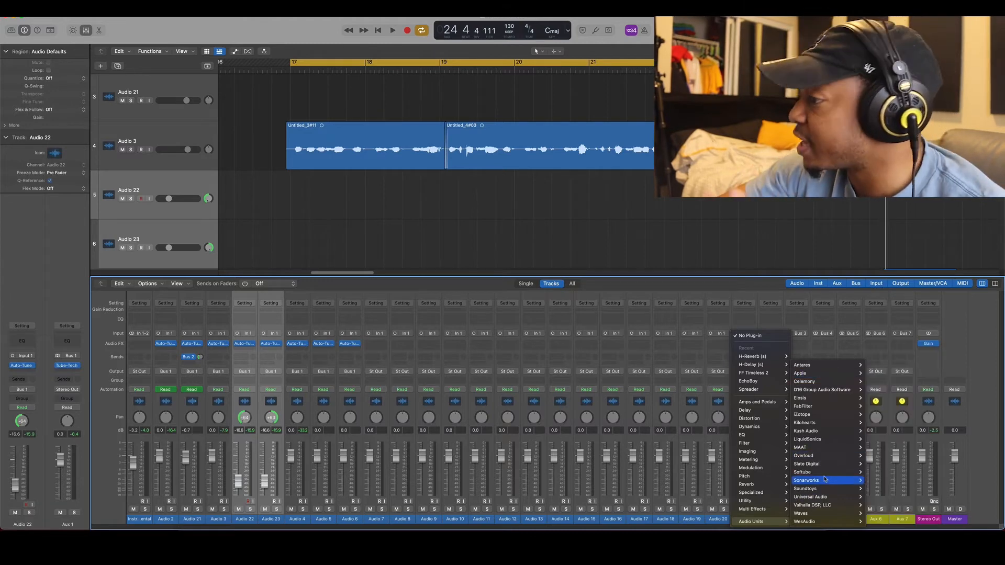
pyautogui.moveTo(830, 501)
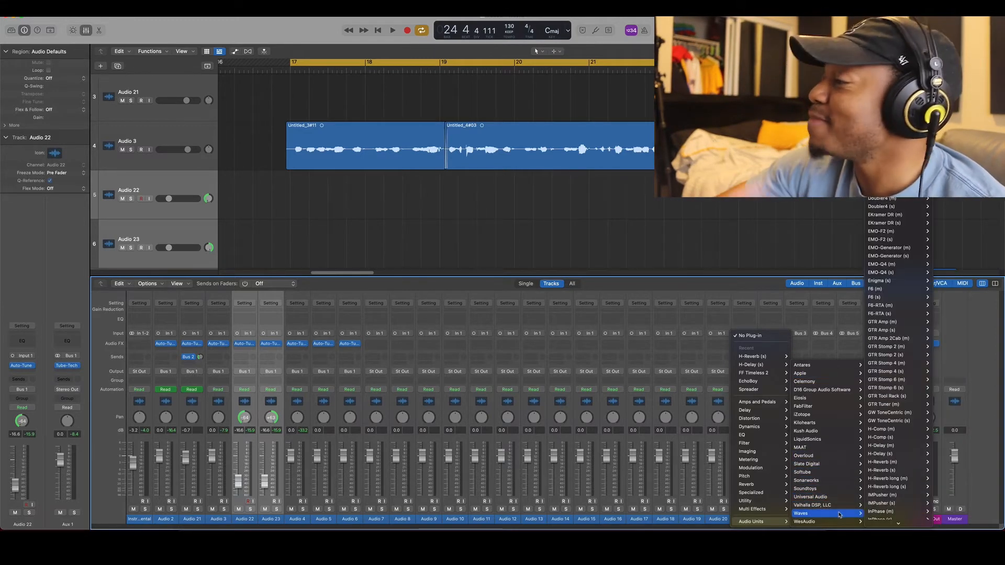
pyautogui.scroll(-5, 922, 466)
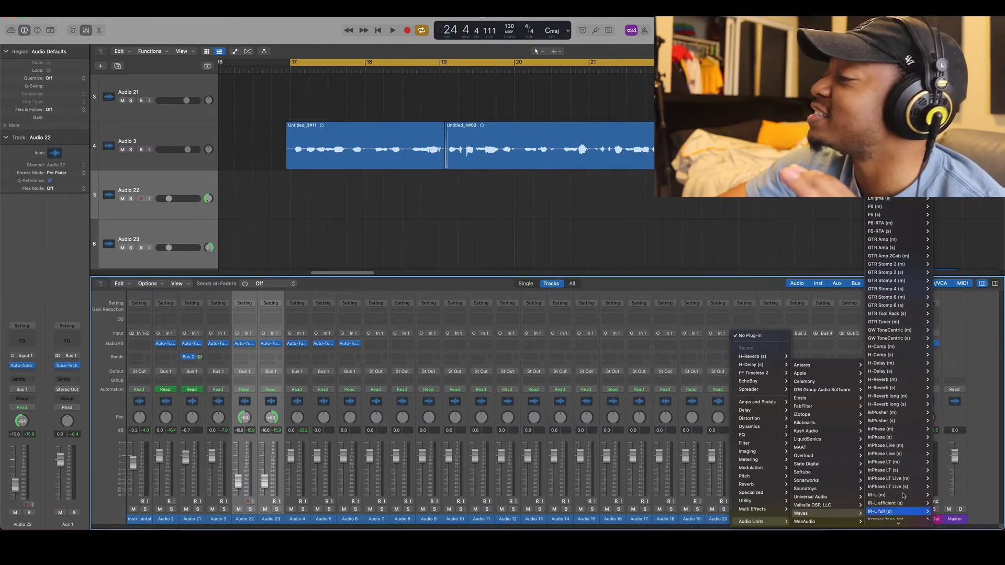
pyautogui.scroll(-10, 906, 514)
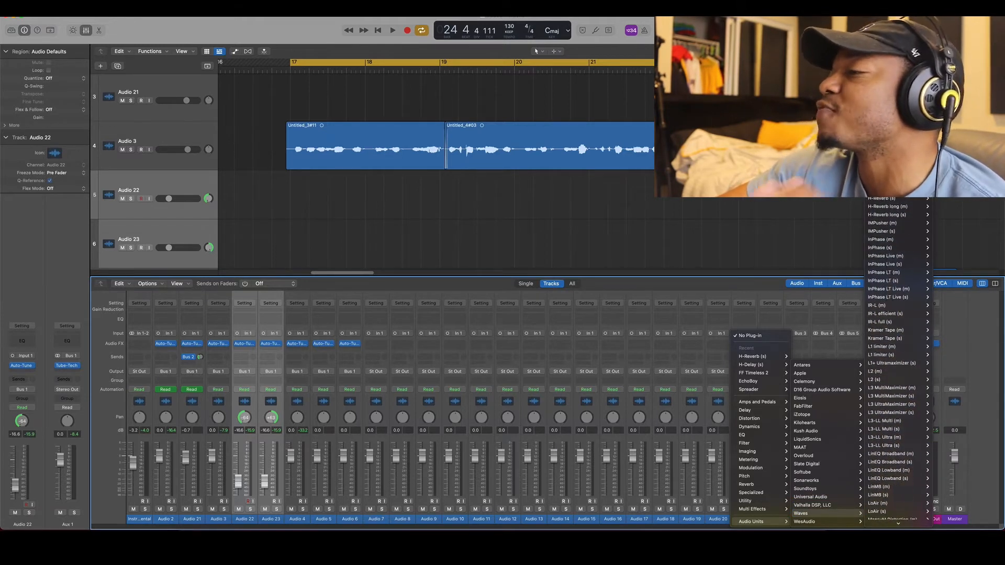
pyautogui.scroll(8, 905, 515)
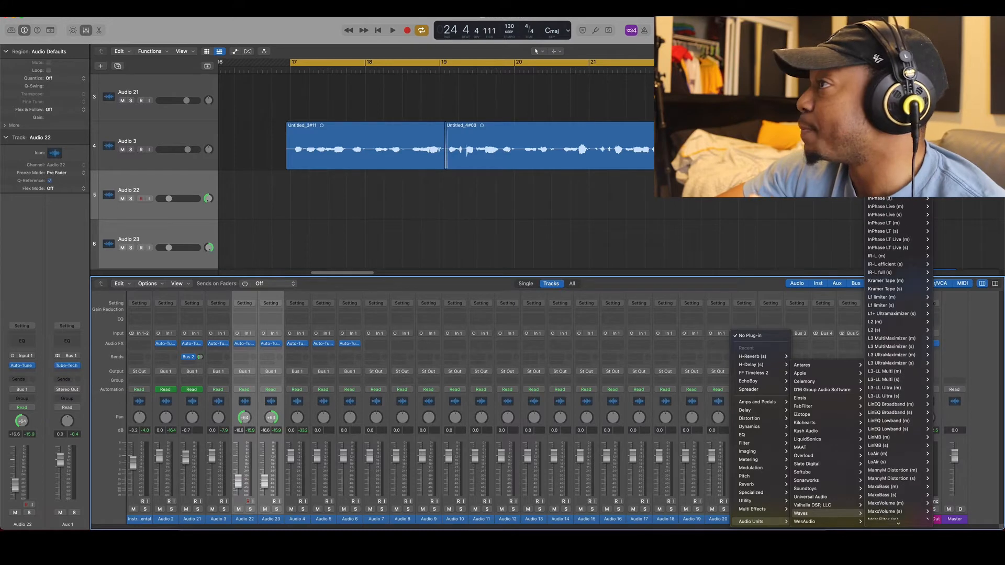
pyautogui.scroll(6, 898, 361)
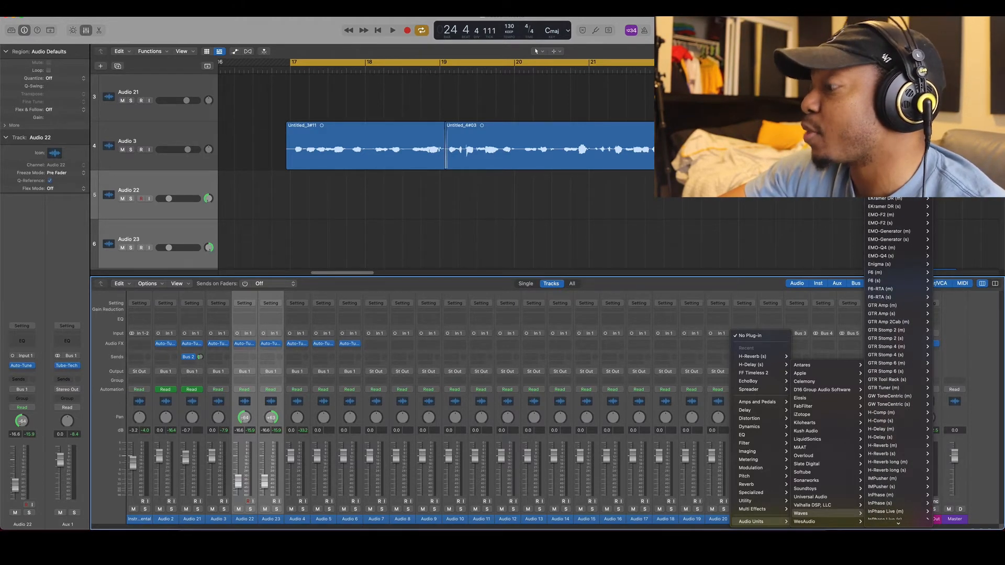
pyautogui.click(897, 105)
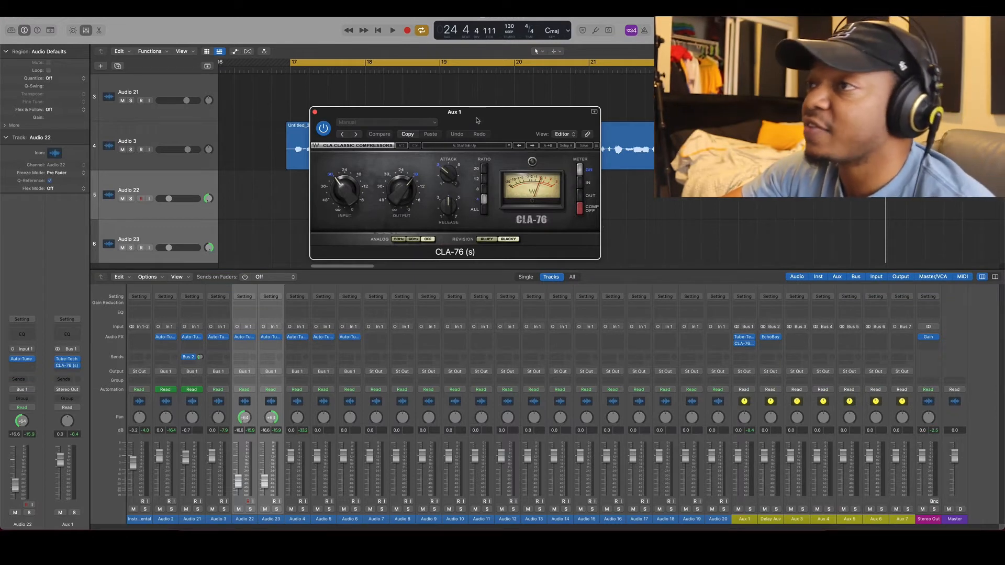
pyautogui.moveTo(480, 124); pyautogui.dragTo(590, 260)
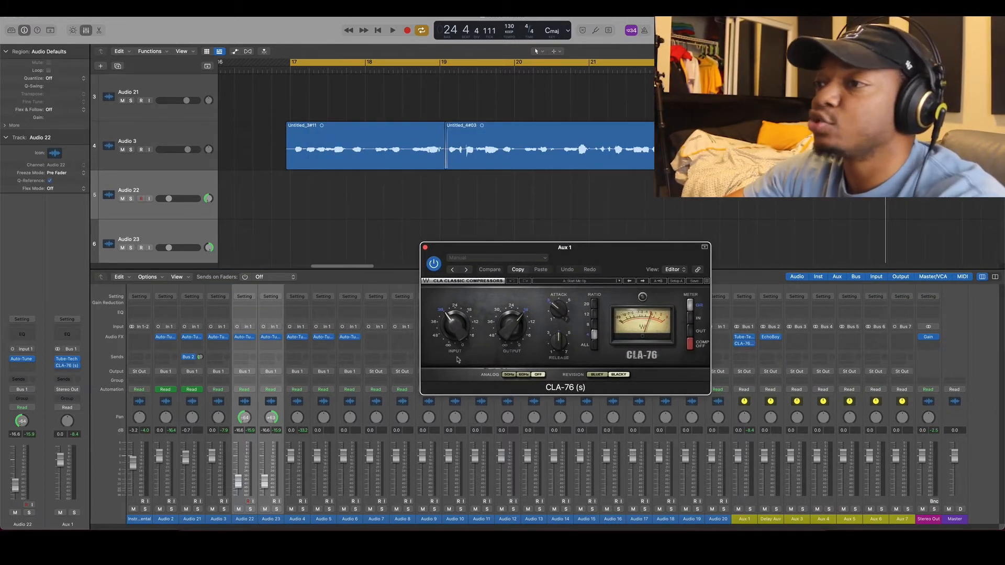
# Play the vocals while bypassing and re-enabling the CLA-76 on Aux 1 to compare the sound, and close its window
pyautogui.press('space')
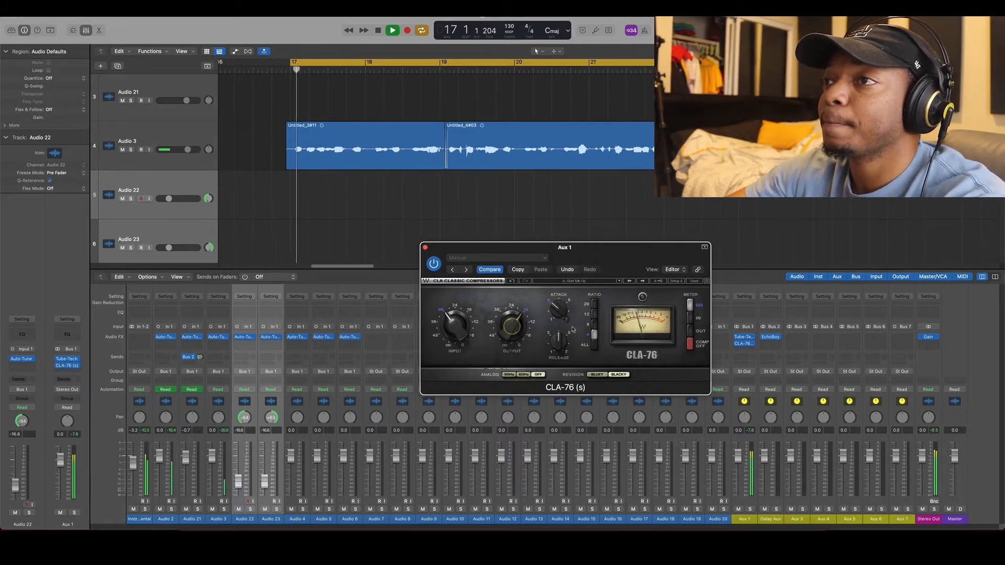
pyautogui.moveTo(738, 347)
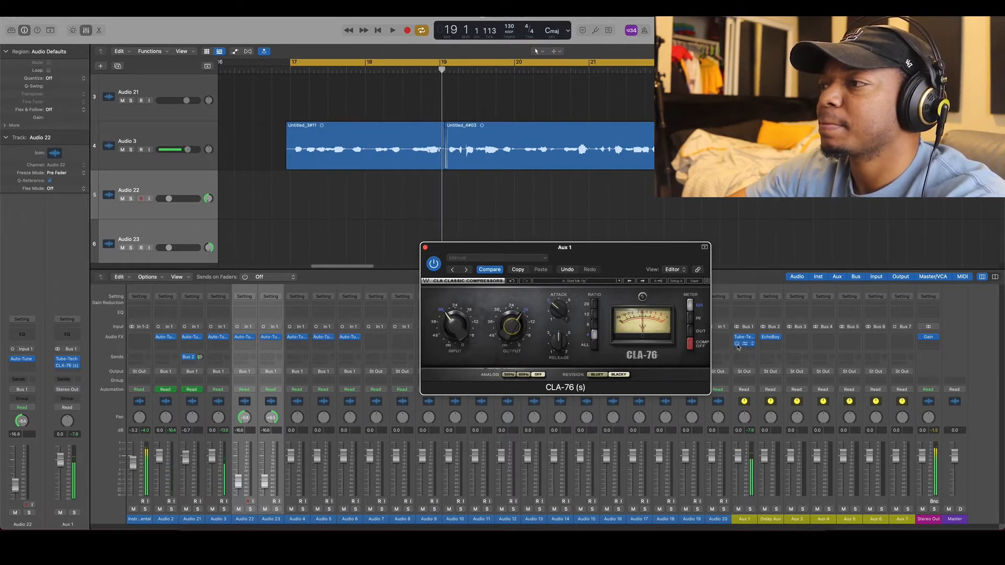
pyautogui.click(738, 344)
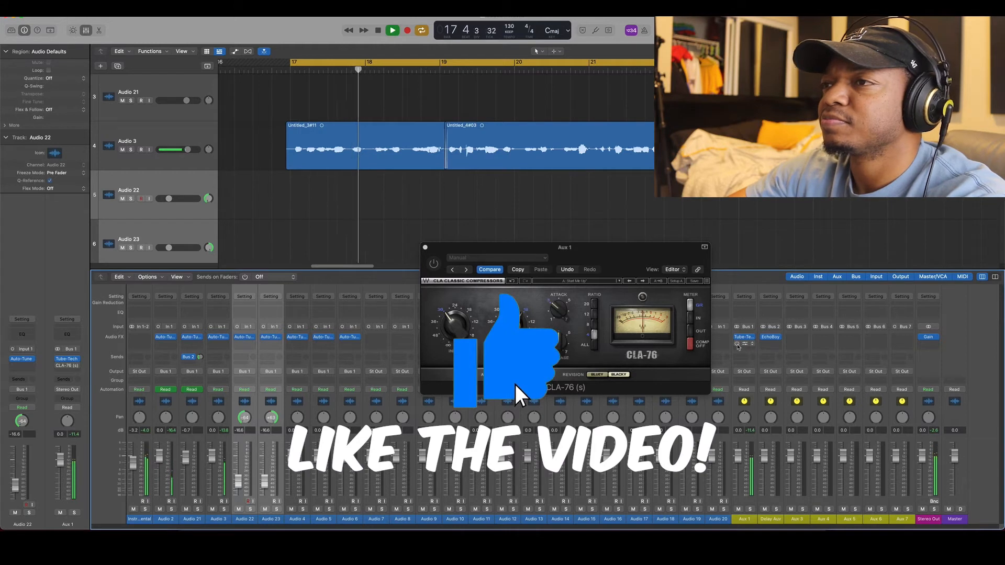
pyautogui.click(738, 344)
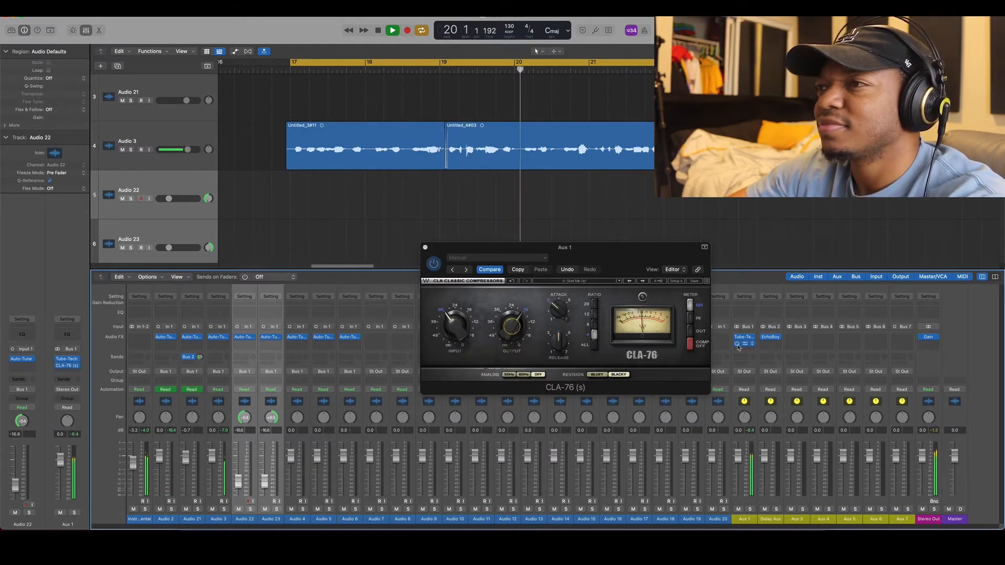
pyautogui.press('space')
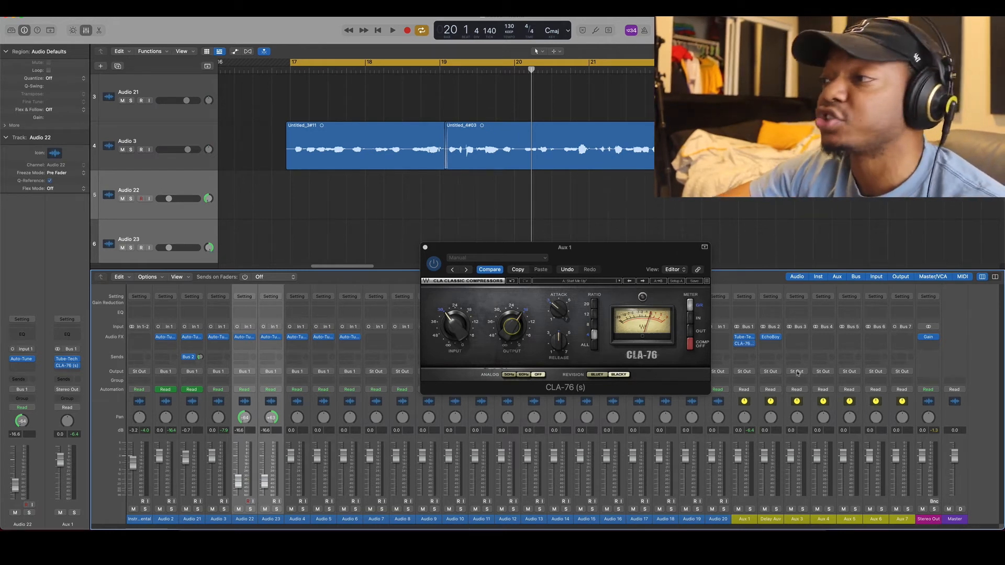
pyautogui.click(738, 344)
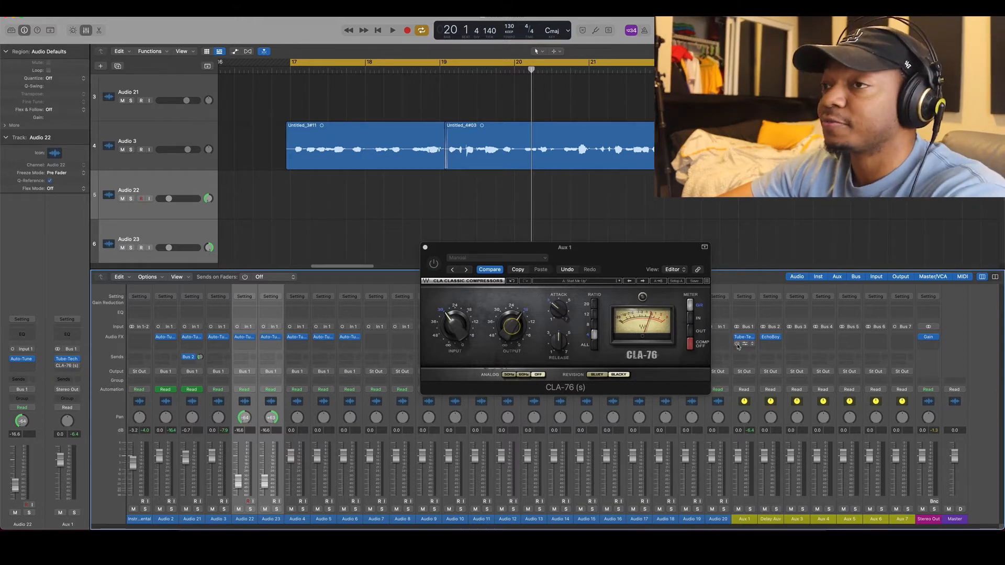
pyautogui.press('space')
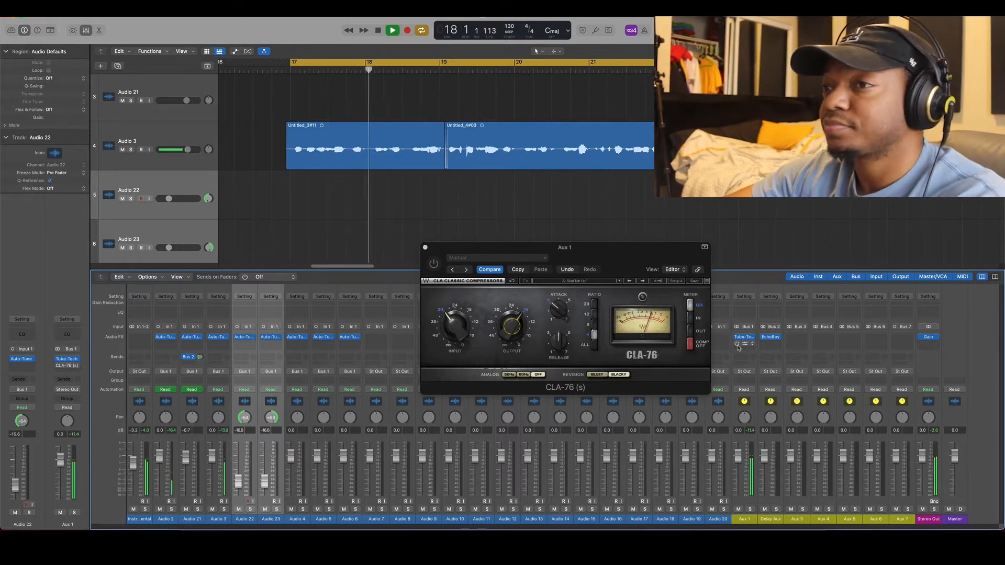
pyautogui.click(738, 345)
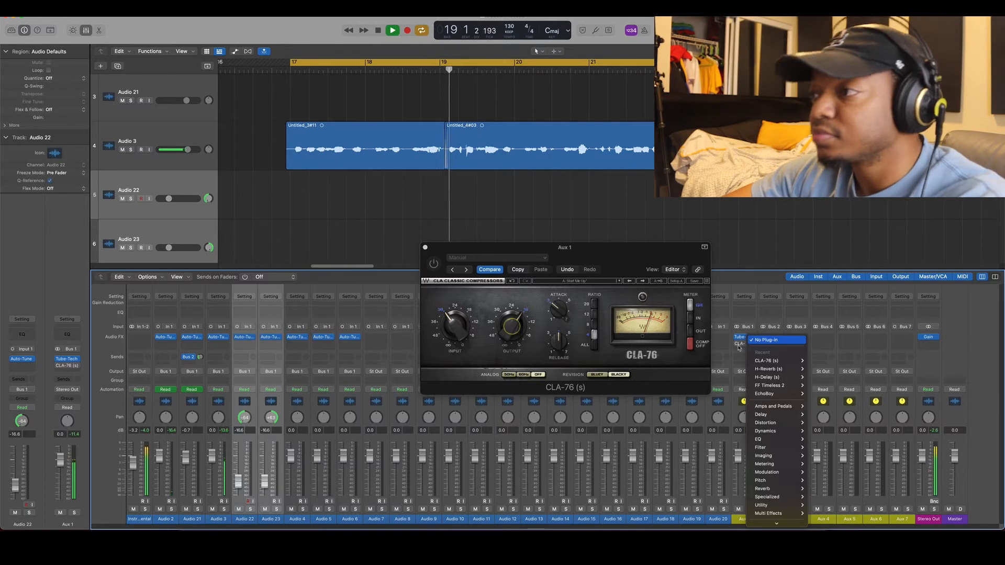
pyautogui.click(738, 347)
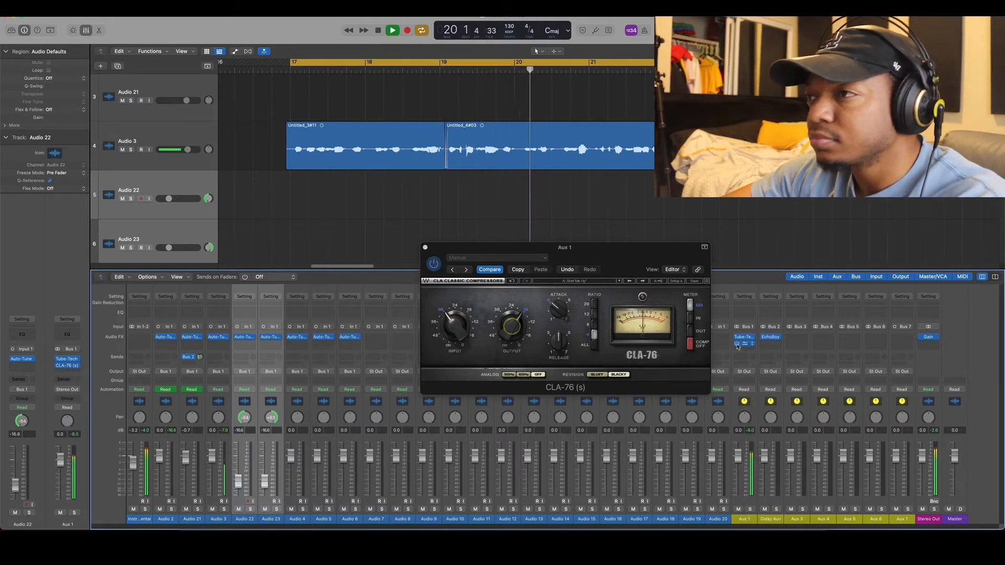
pyautogui.press('space')
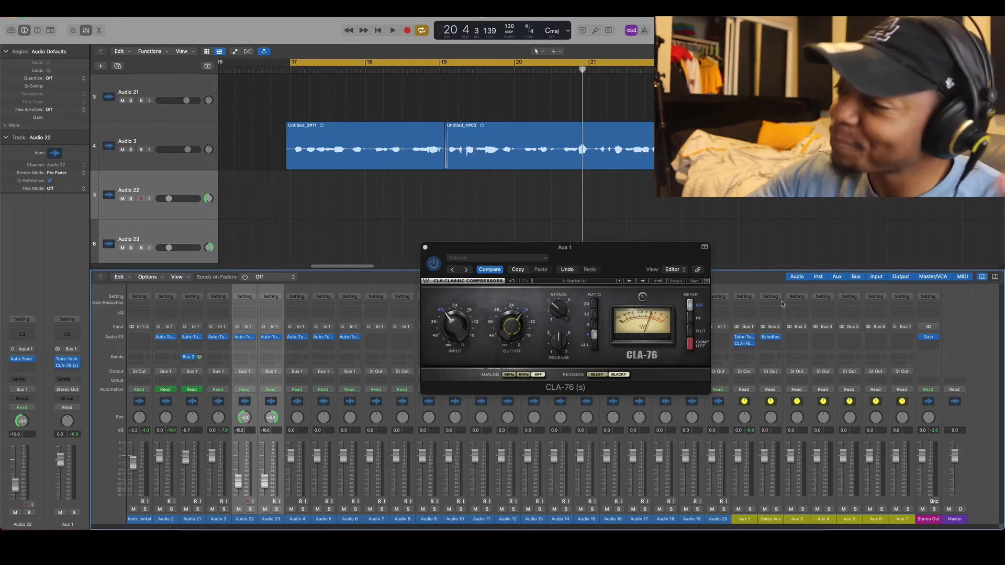
pyautogui.click(425, 248)
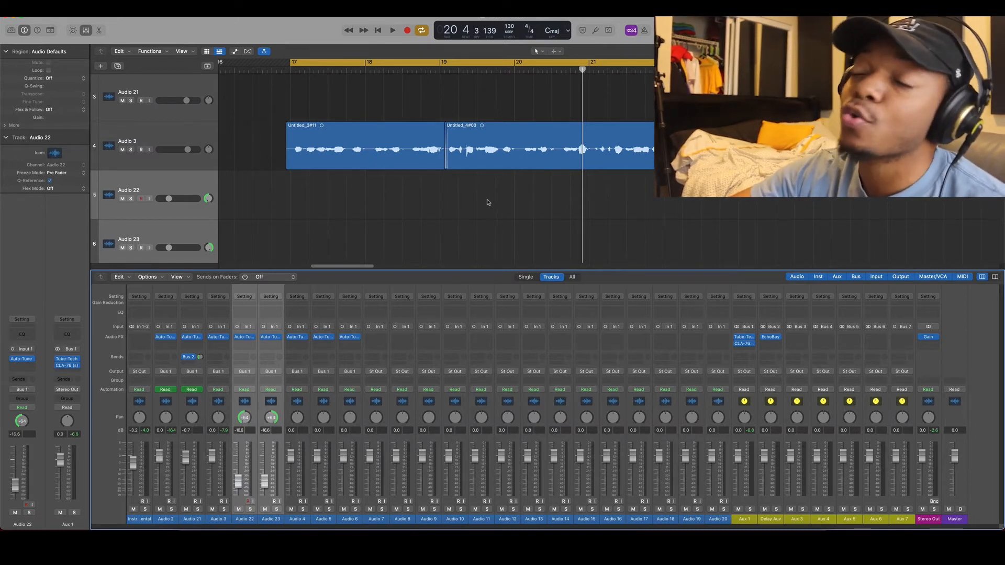
# Remove the CLA-76 compressor from Aux 1, leaving only the Tube-Tech in its effects chain
pyautogui.click(754, 345)
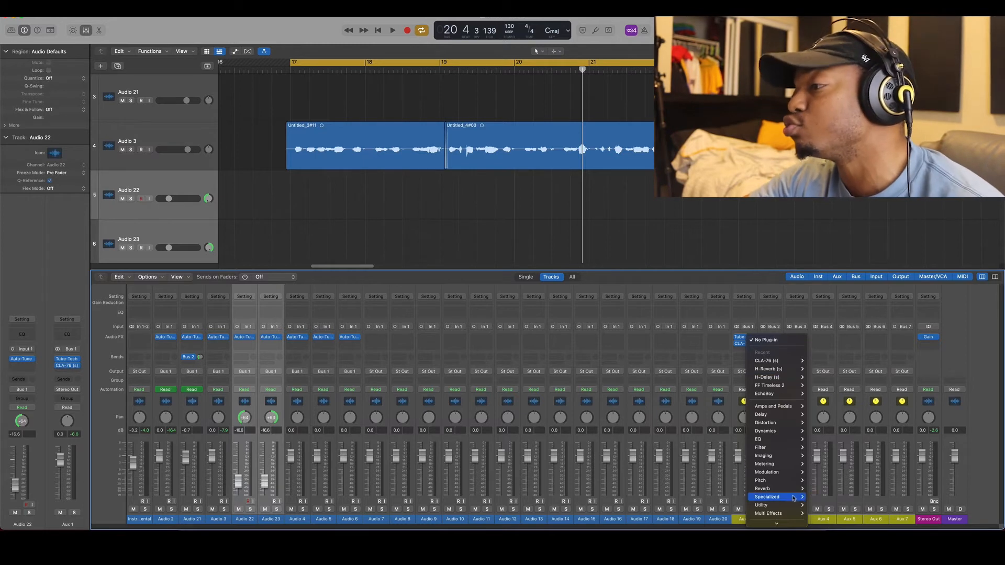
pyautogui.moveTo(776, 523)
pyautogui.click(765, 390)
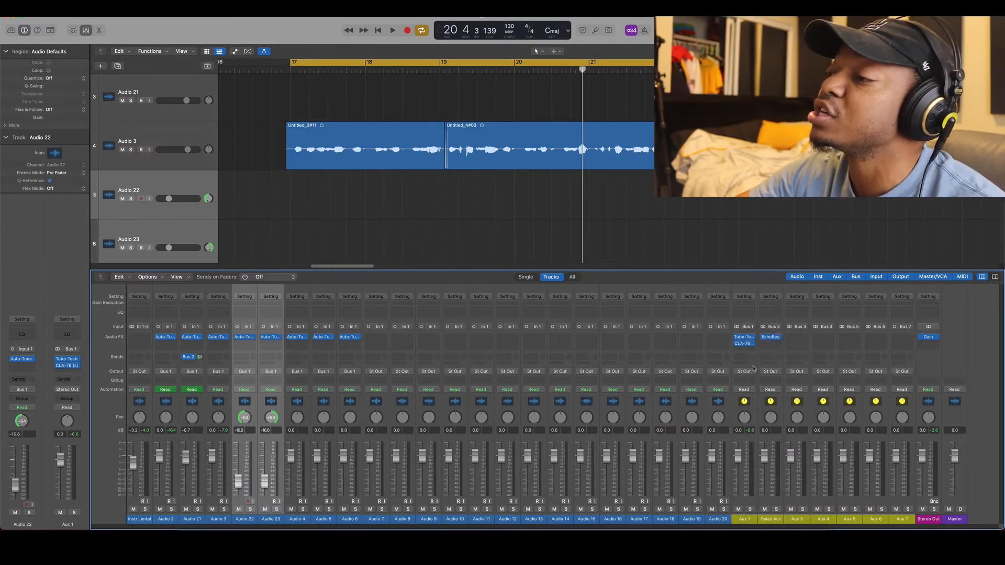
pyautogui.click(753, 347)
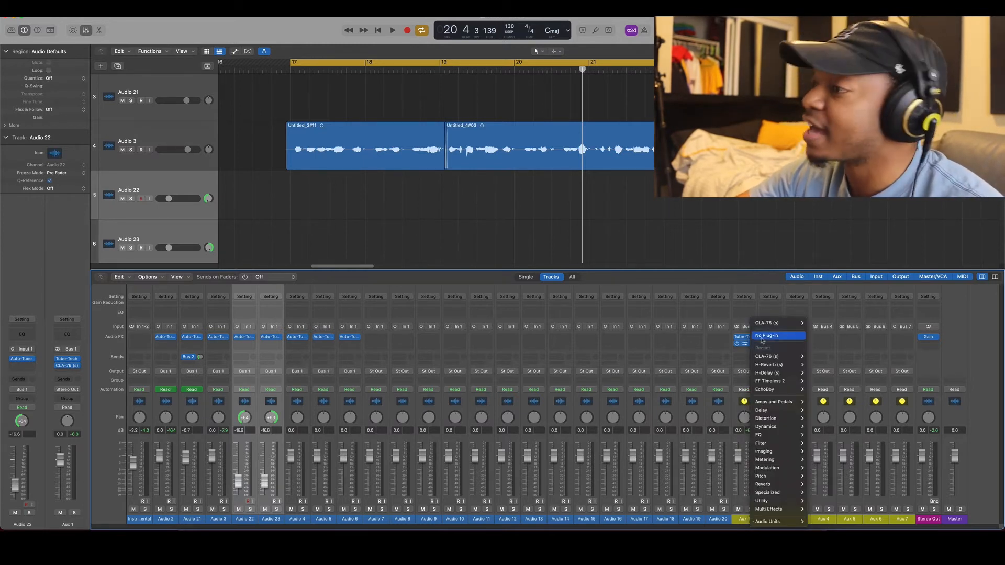
pyautogui.click(763, 340)
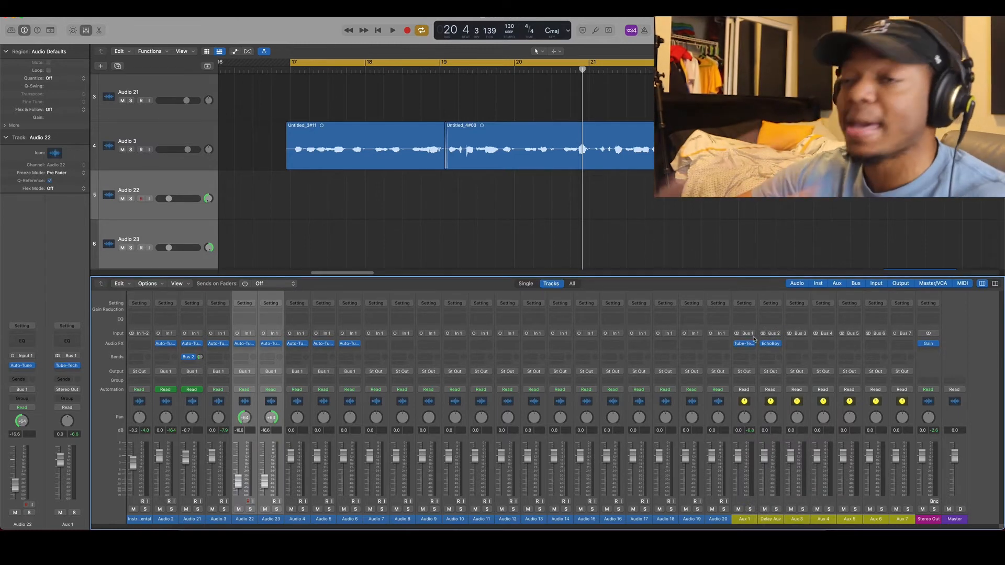
# Add a send on the Audio 3 track routed to Bus 3 → Aux 3
pyautogui.click(203, 137)
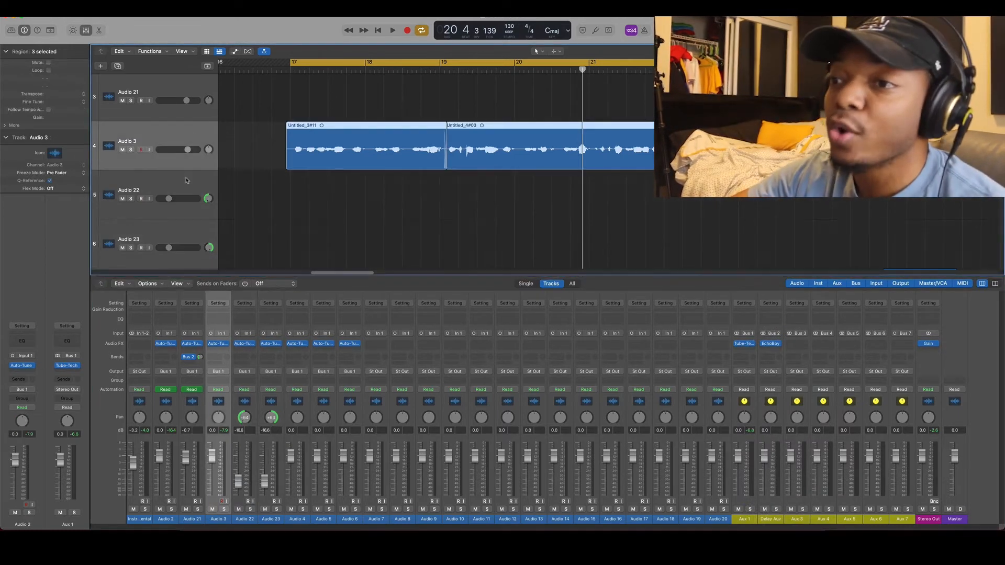
pyautogui.click(218, 359)
pyautogui.moveTo(235, 369)
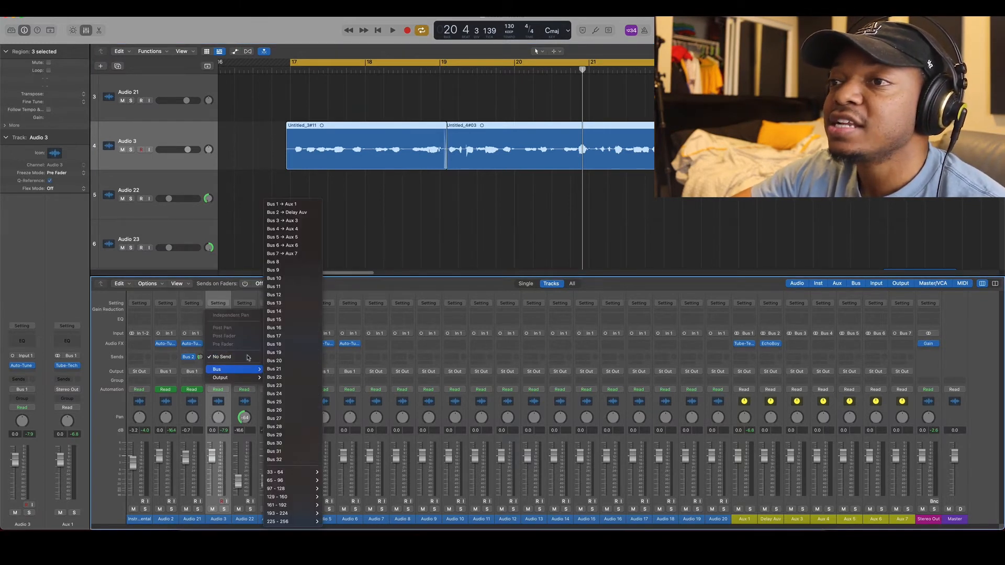
pyautogui.click(309, 221)
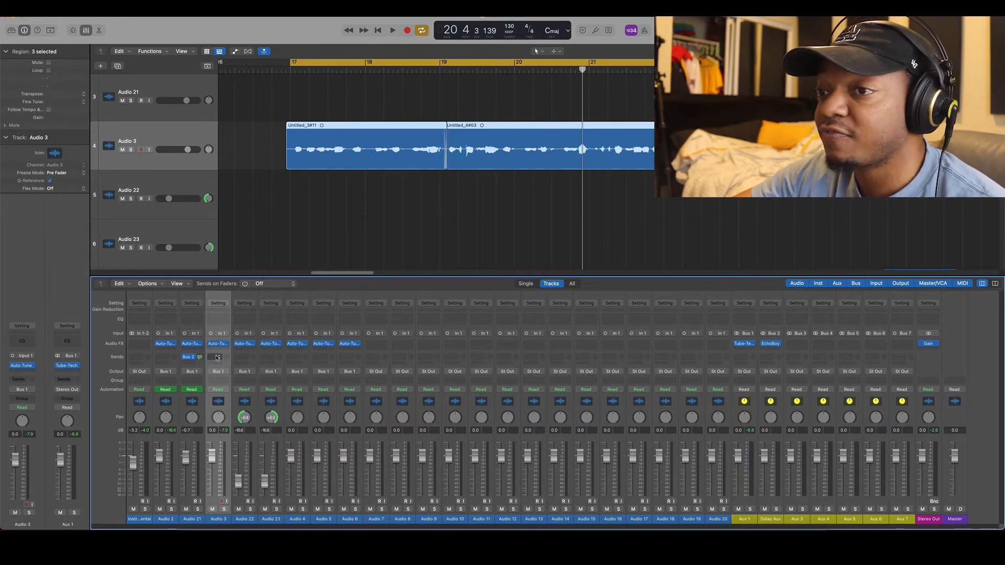
pyautogui.click(218, 357)
pyautogui.moveTo(241, 369)
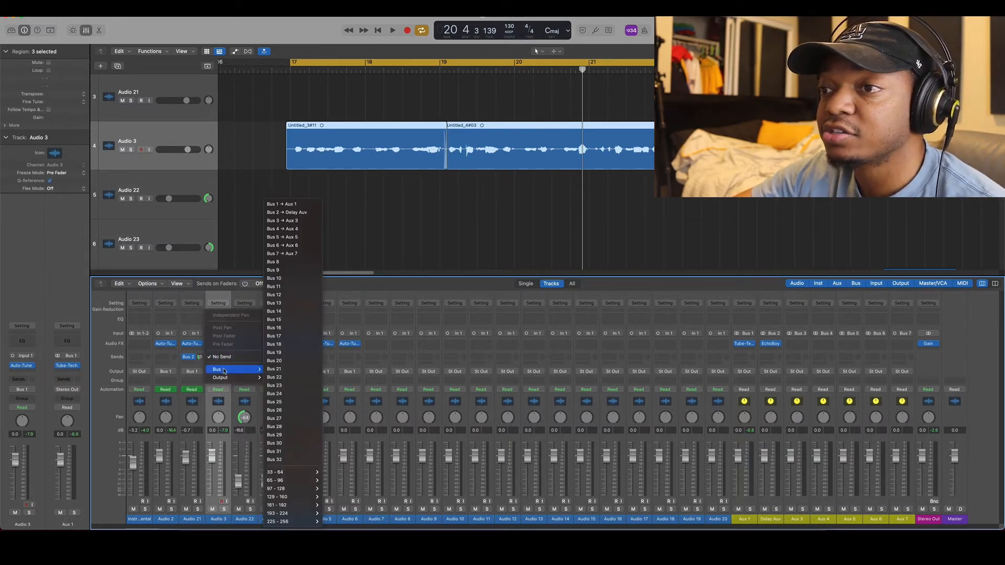
pyautogui.click(305, 220)
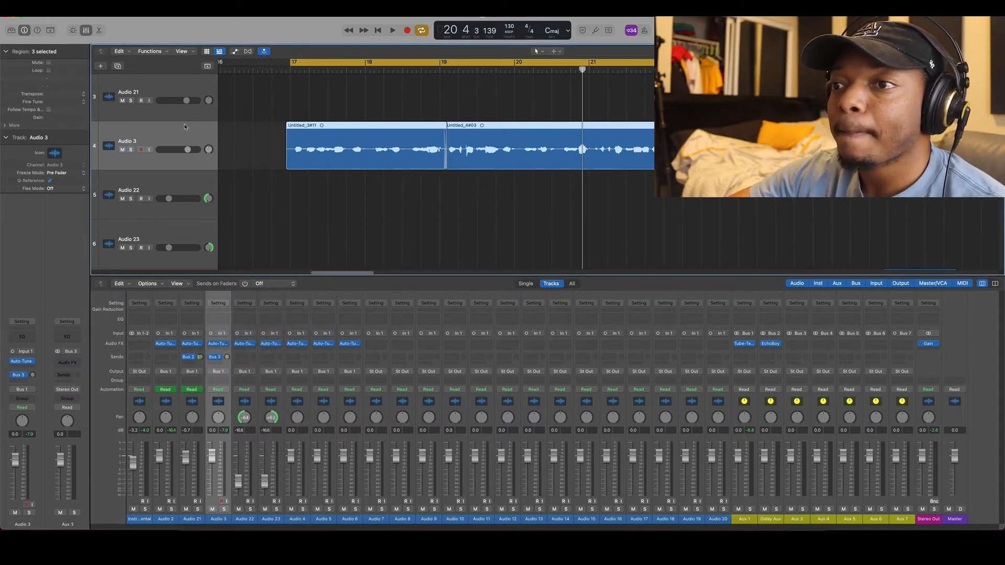
pyautogui.click(172, 90)
pyautogui.click(181, 138)
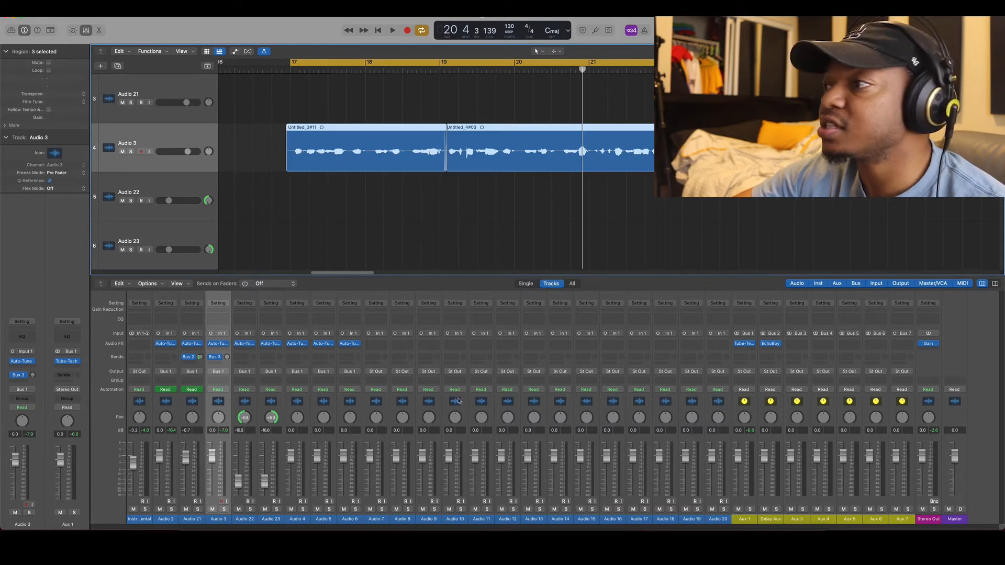
# Insert the Waves S1 Imager (s) on Aux 3, place its window clear of the audio regions and close it
pyautogui.click(797, 344)
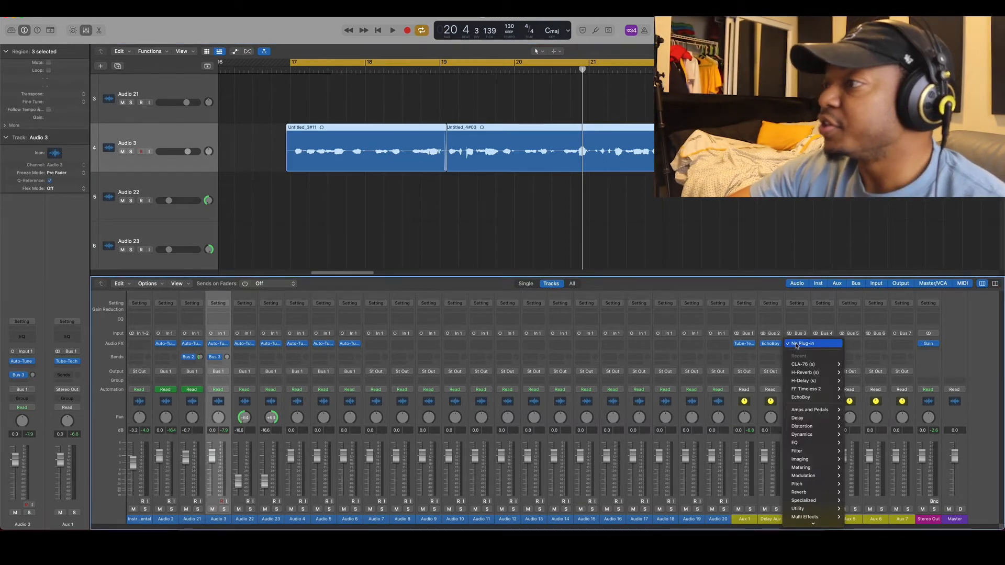
pyautogui.click(797, 344)
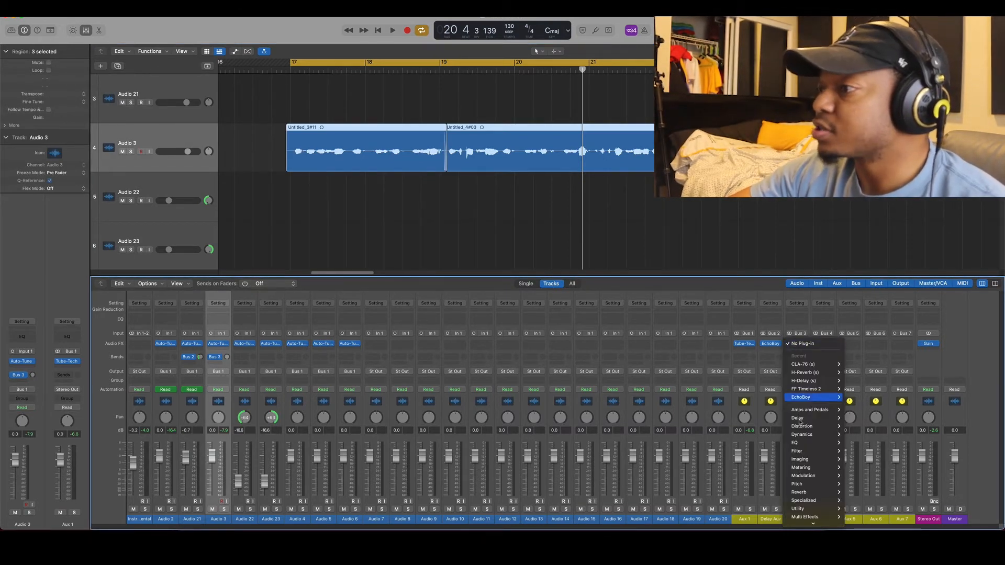
pyautogui.moveTo(809, 522)
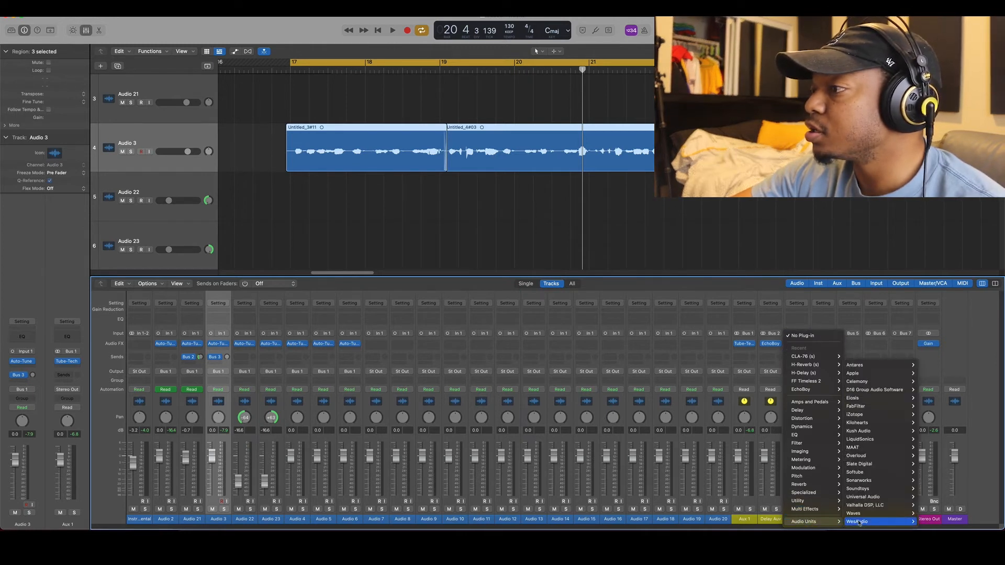
pyautogui.moveTo(874, 518)
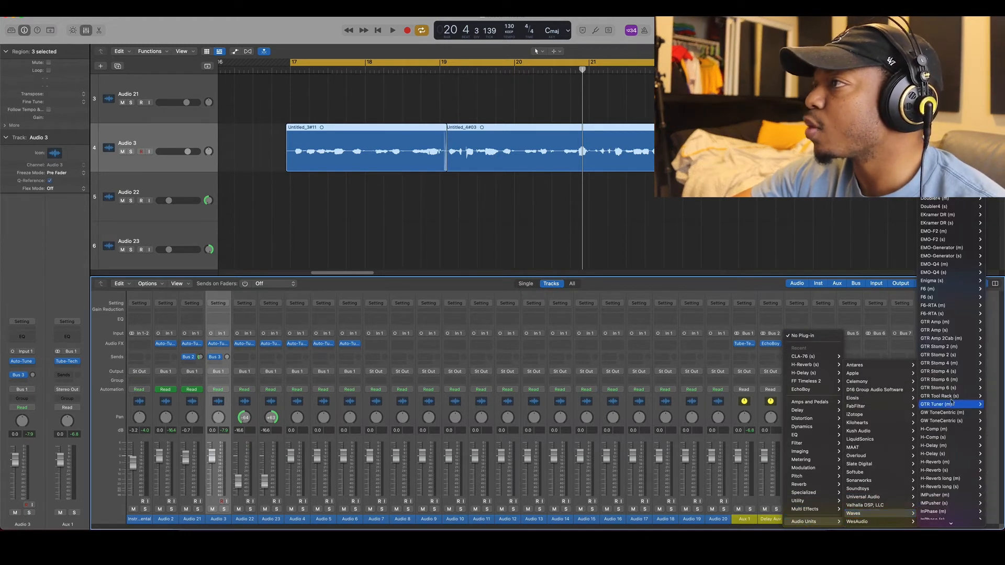
pyautogui.moveTo(949, 522)
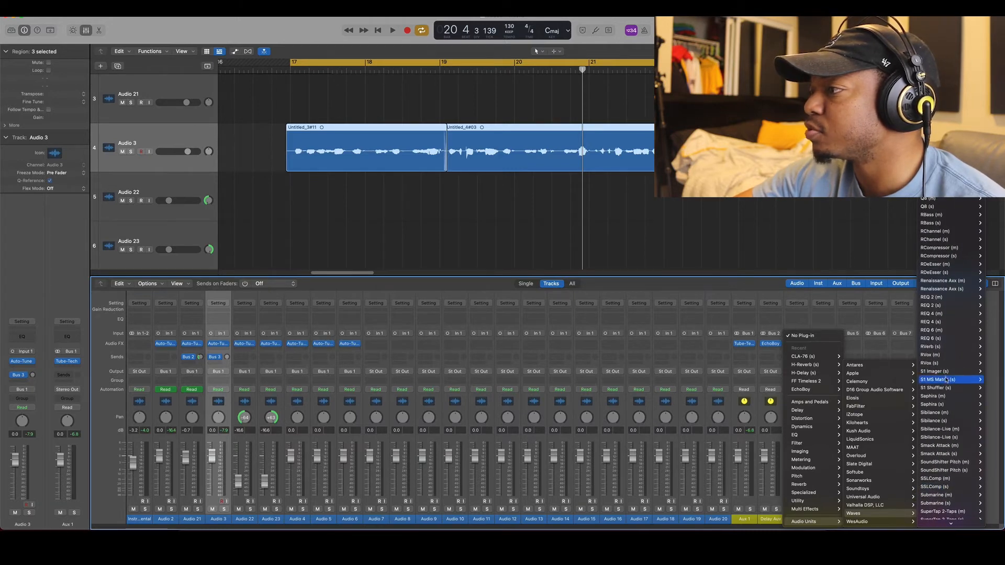
pyautogui.moveTo(947, 374)
pyautogui.click(911, 372)
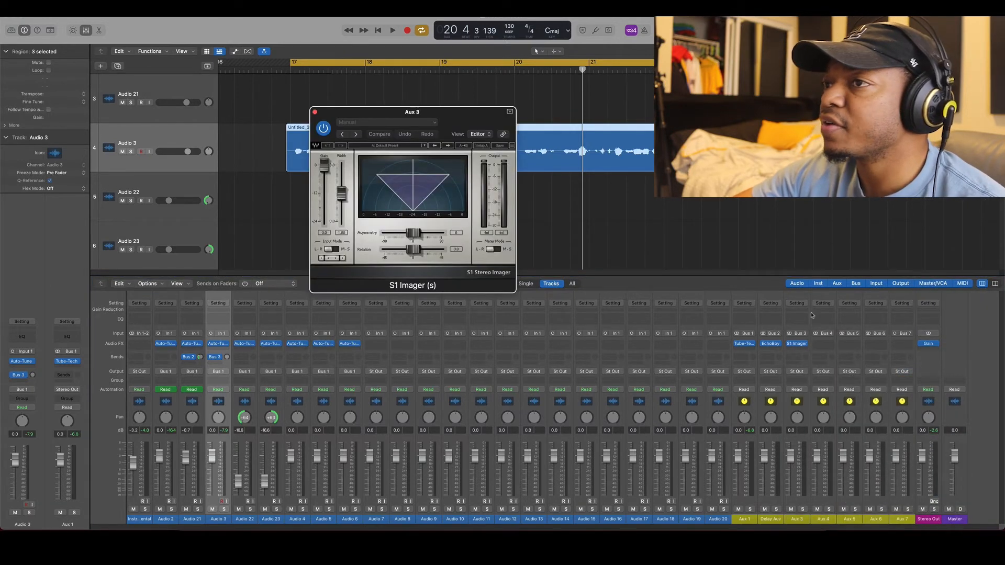
pyautogui.moveTo(422, 112); pyautogui.dragTo(575, 236)
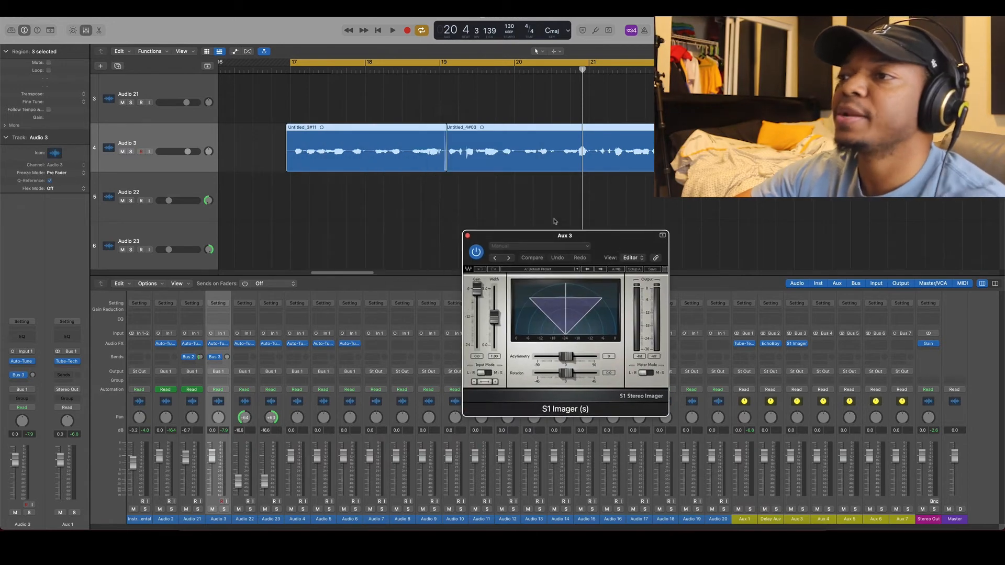
pyautogui.click(468, 235)
# Bring the mixer back into view, play the vocals and reopen the S1 Imager on Aux 3
pyautogui.press('b')
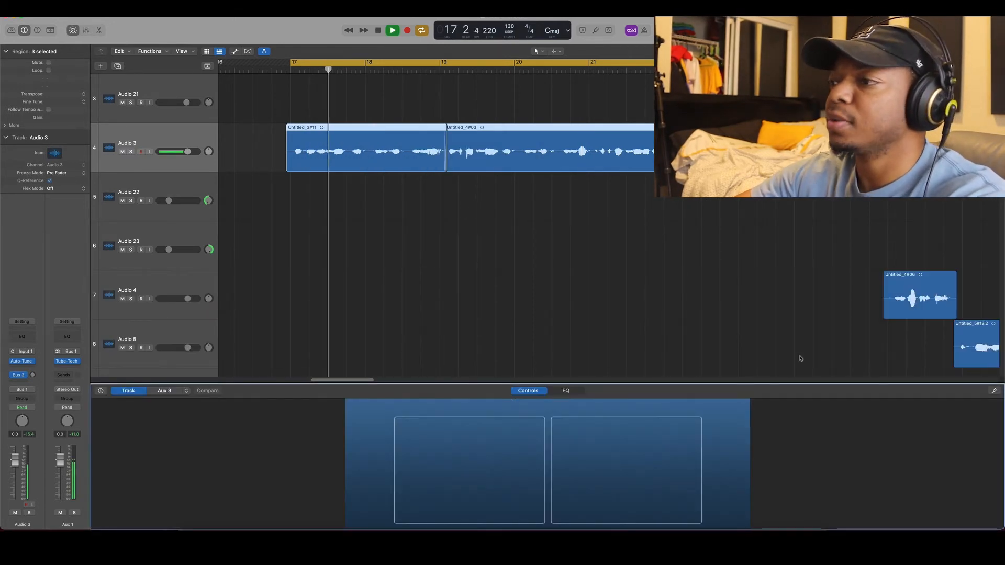
pyautogui.click(83, 30)
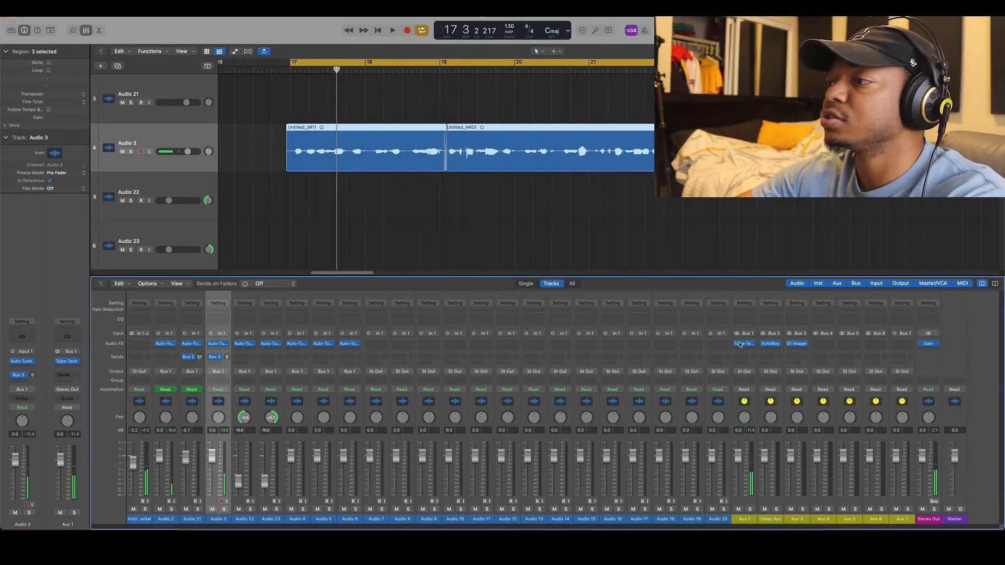
pyautogui.press('space')
pyautogui.click(797, 344)
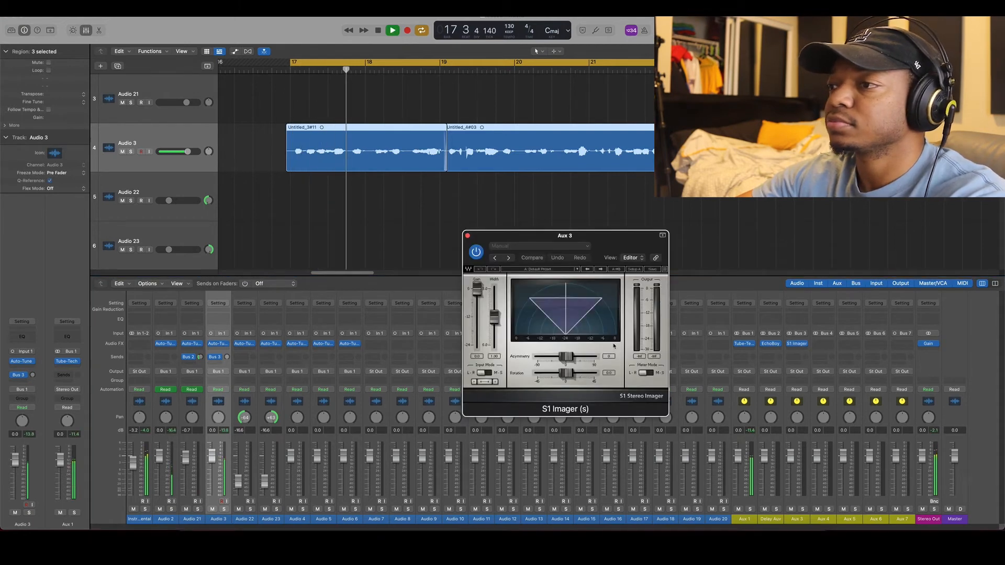
# Raise the Bus 3 send on Audio 3 and set the S1 Imager's width slightly above its default while playing the vocals
pyautogui.moveTo(494, 317); pyautogui.dragTo(494, 304)
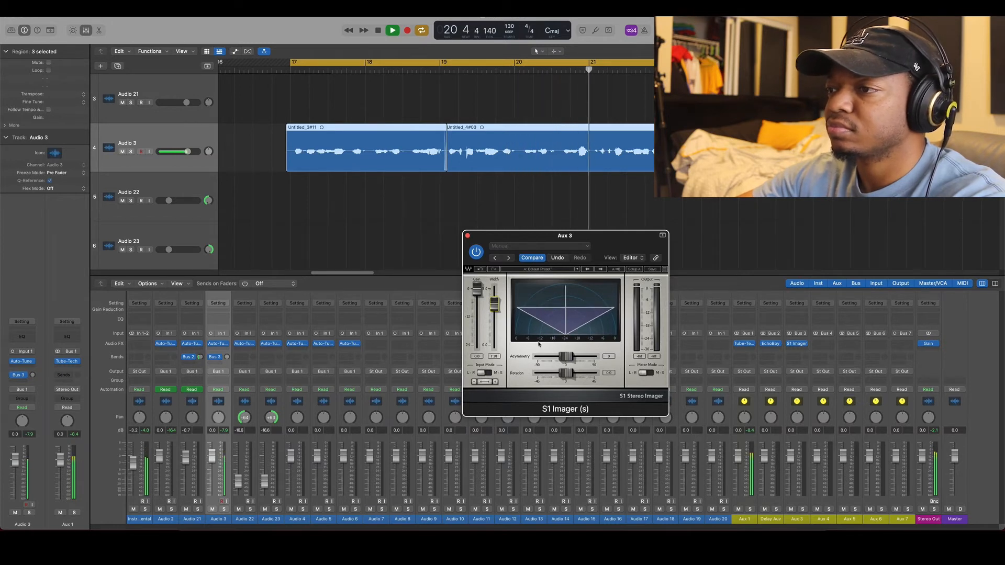
pyautogui.press('space')
pyautogui.press('space')
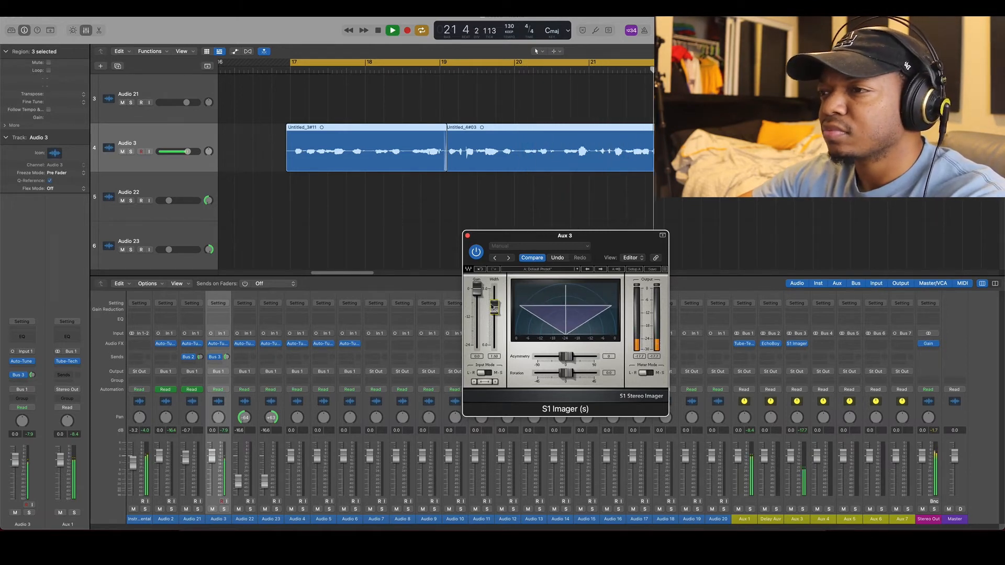
pyautogui.press('space')
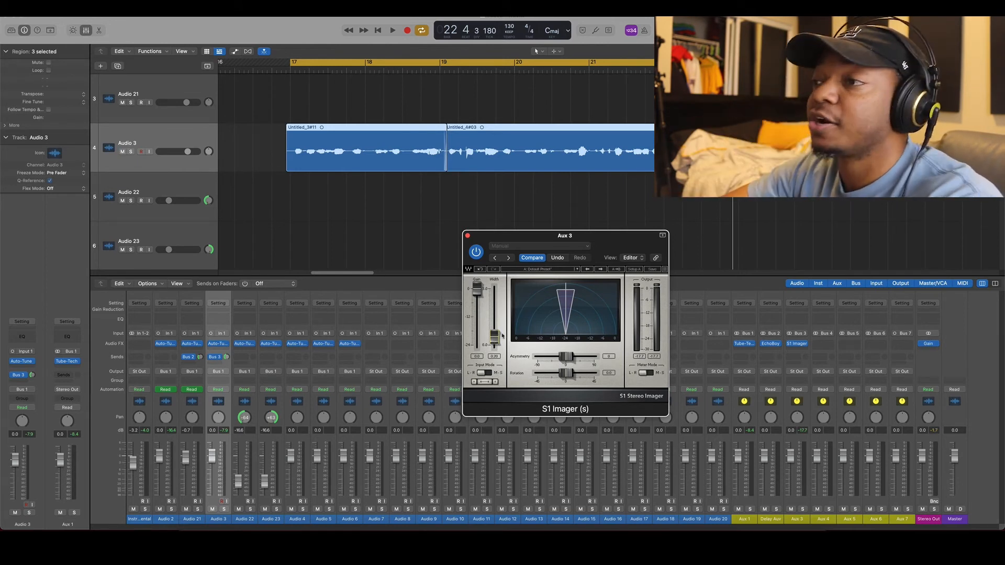
pyautogui.press('space')
pyautogui.moveTo(495, 341); pyautogui.dragTo(495, 313)
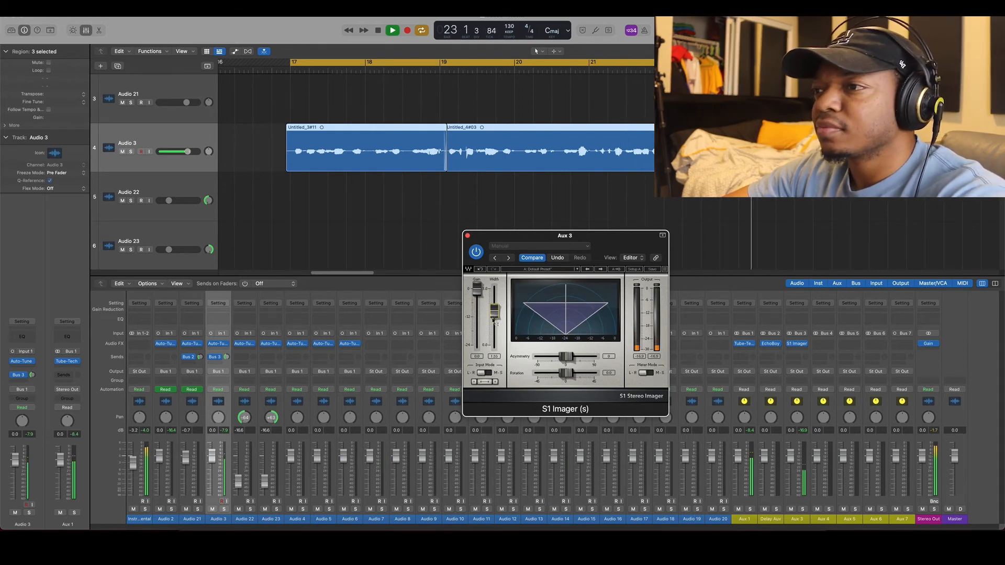
# Play the vocals while bypassing and re-enabling the S1 Imager on Aux 3 to compare the stereo width
pyautogui.click(476, 254)
pyautogui.press('space')
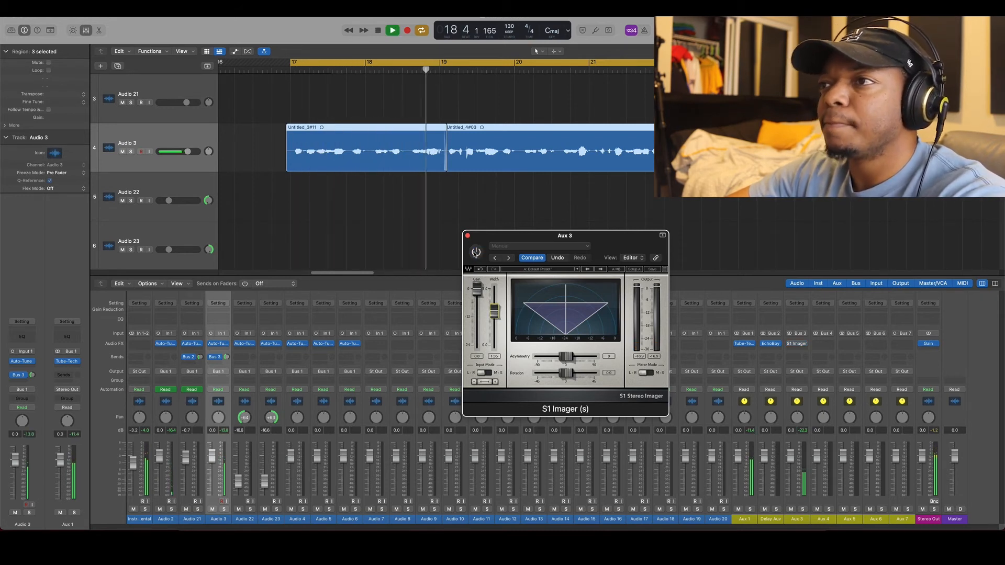
pyautogui.click(475, 254)
pyautogui.press('space')
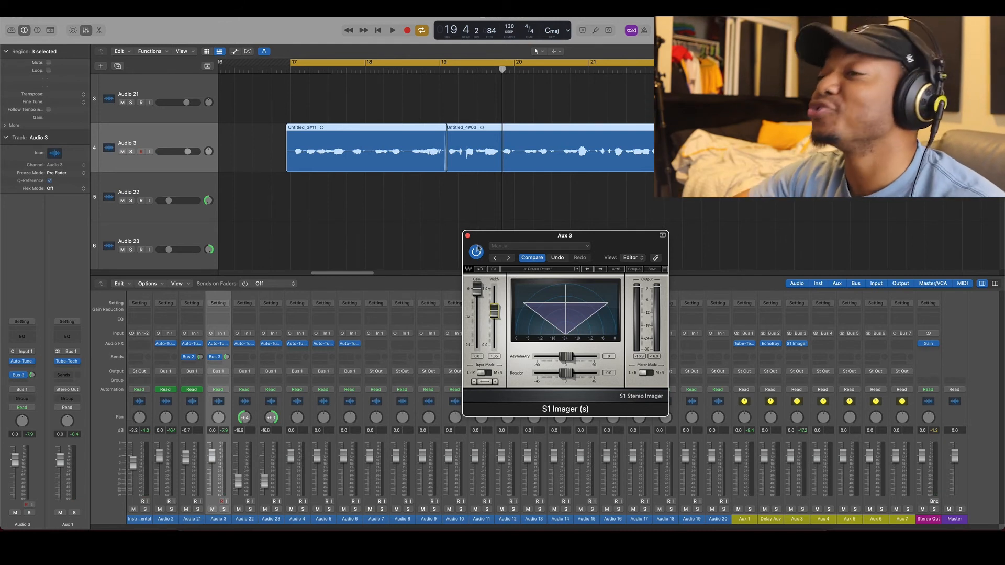
pyautogui.press('space')
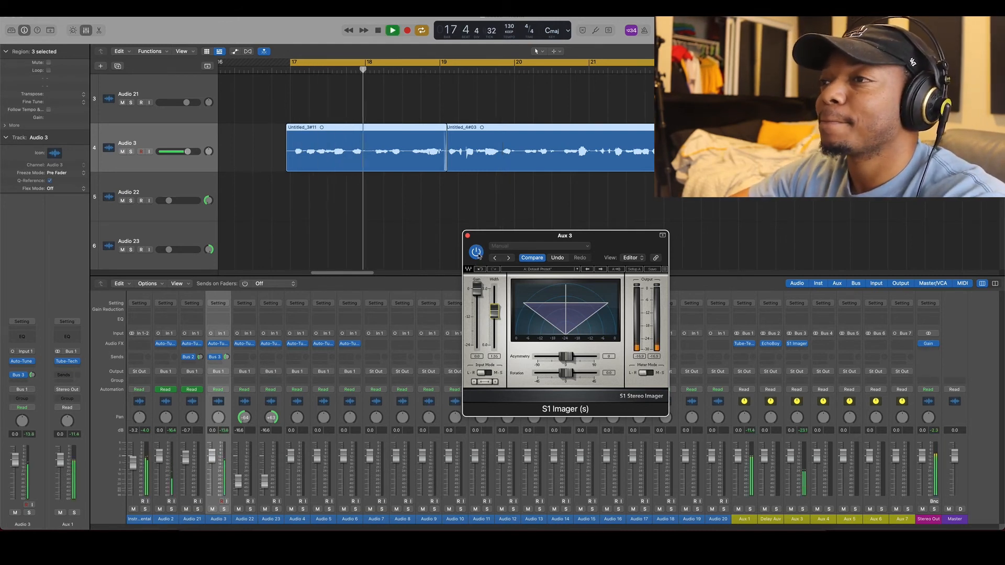
pyautogui.click(477, 253)
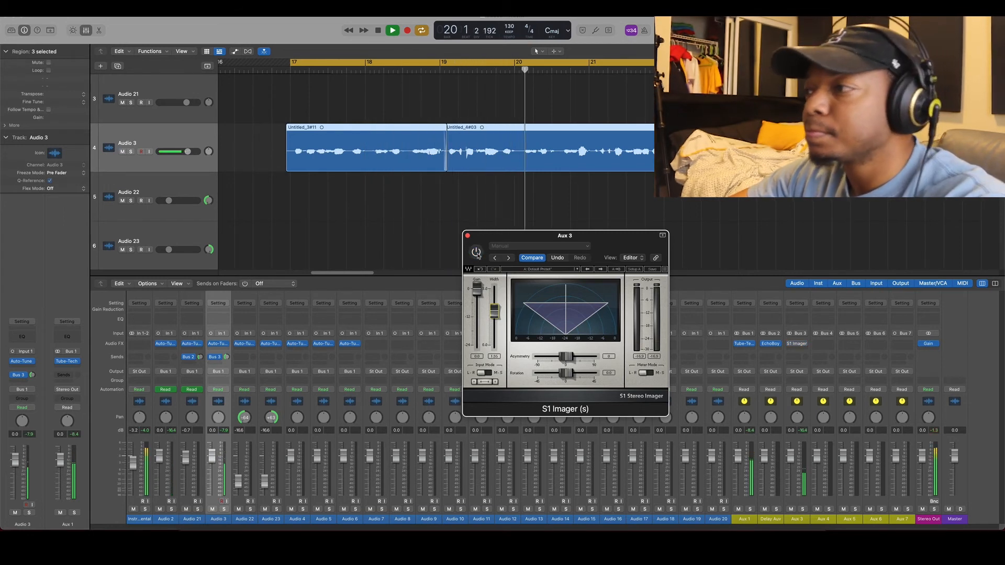
pyautogui.click(477, 252)
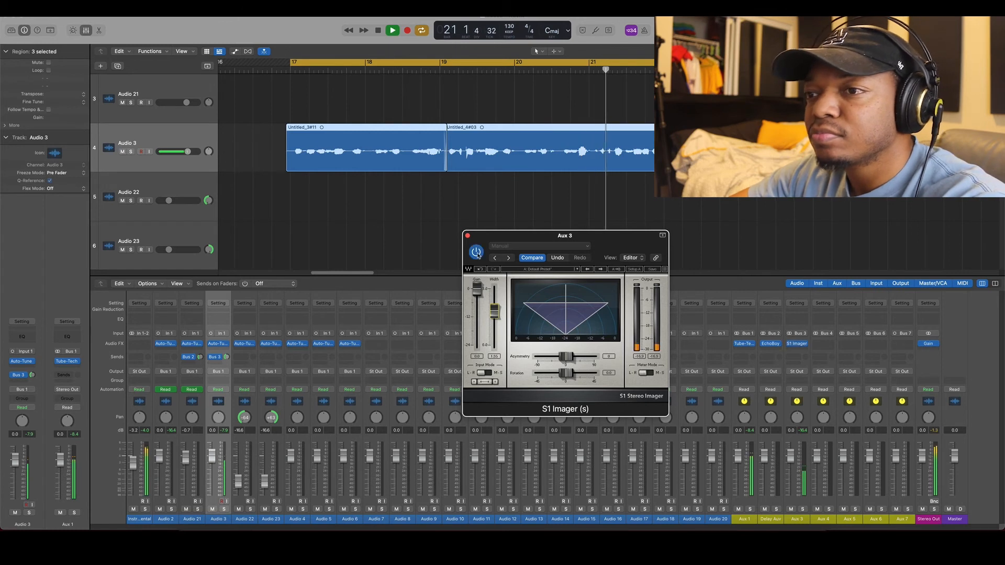